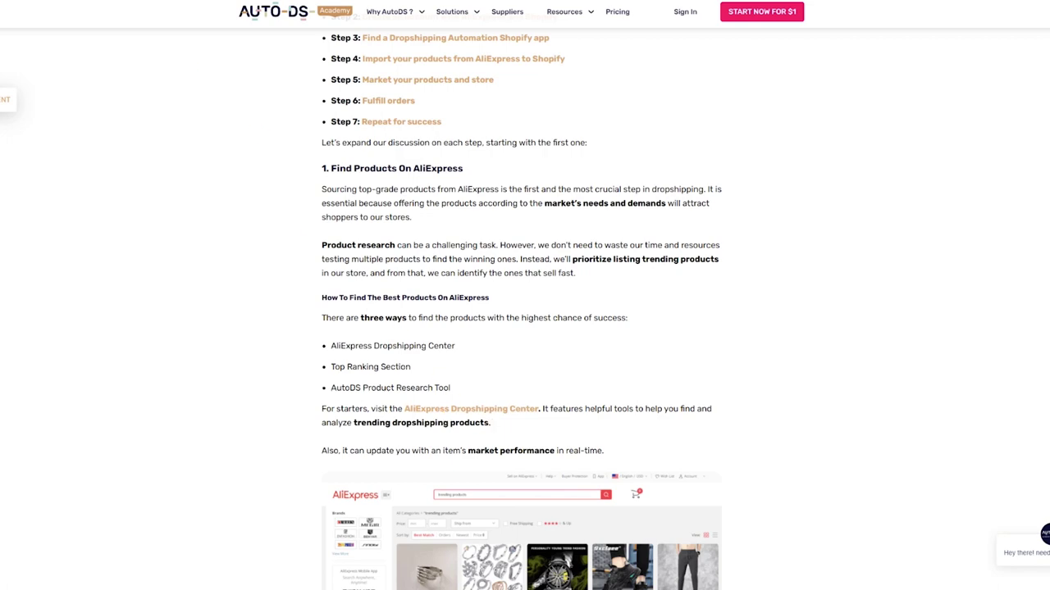
- Open Find Products to Sell in the AliExpress Dropshipping Center and browse the hot-selling products
click(490, 418)
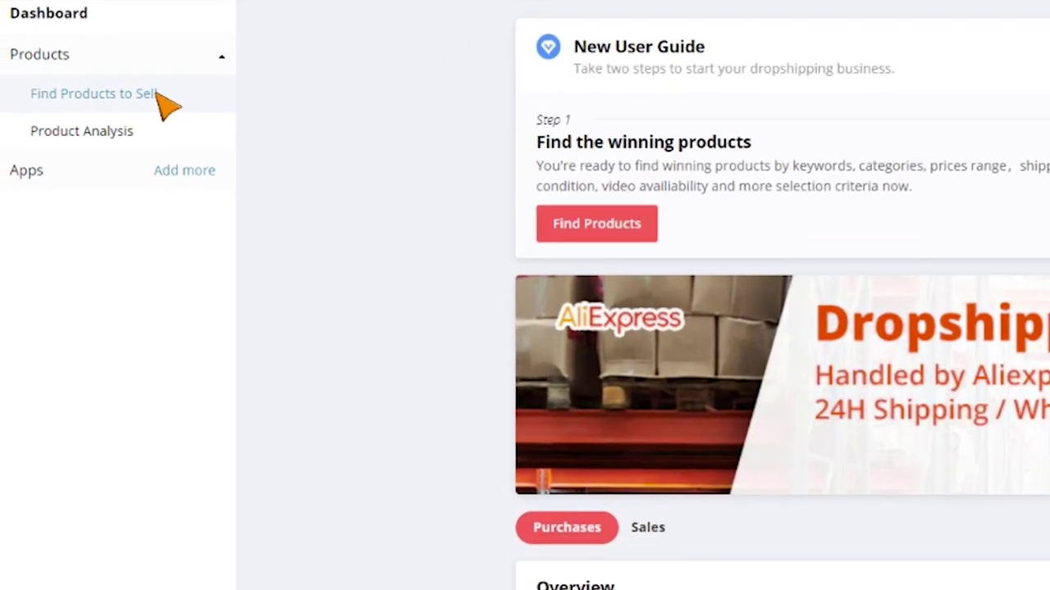
click(161, 95)
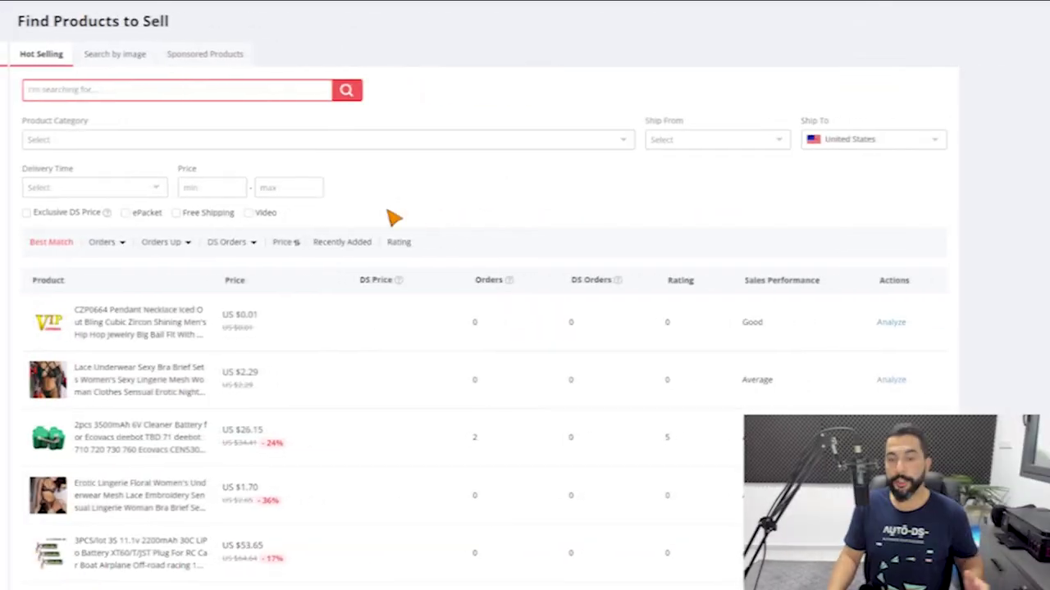
scroll(402, 211, down, 2)
scroll(423, 203, down, 5)
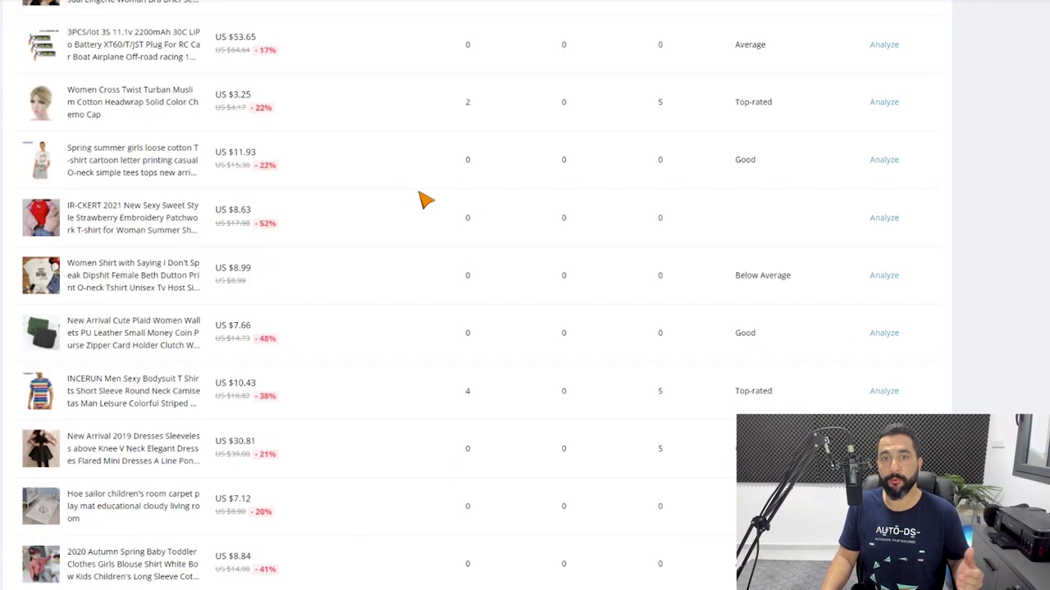
scroll(424, 202, up, 3)
scroll(423, 200, up, 5)
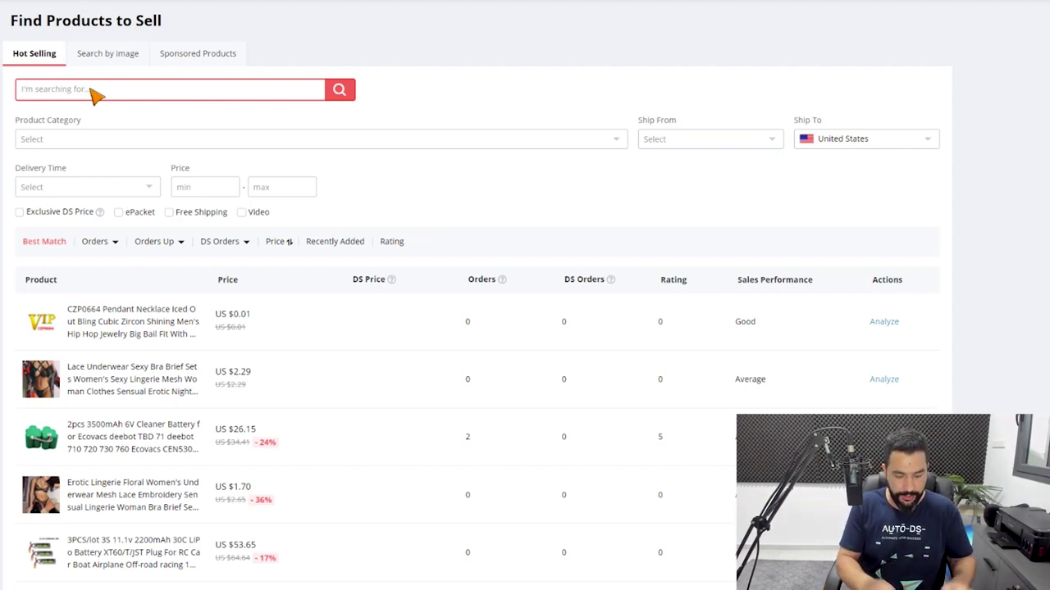
- Search the hot-selling products for "hat" and look through the results' prices, orders, ratings and sales performance
text(xer)
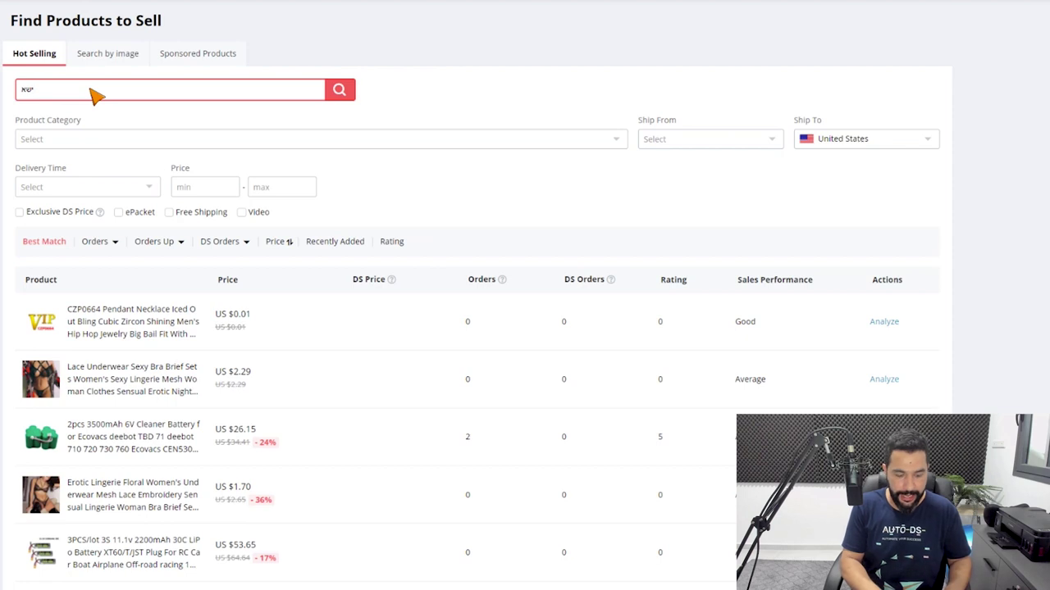
key(BackSpace)
key(BackSpace)
key(BackSpace)
text(hat)
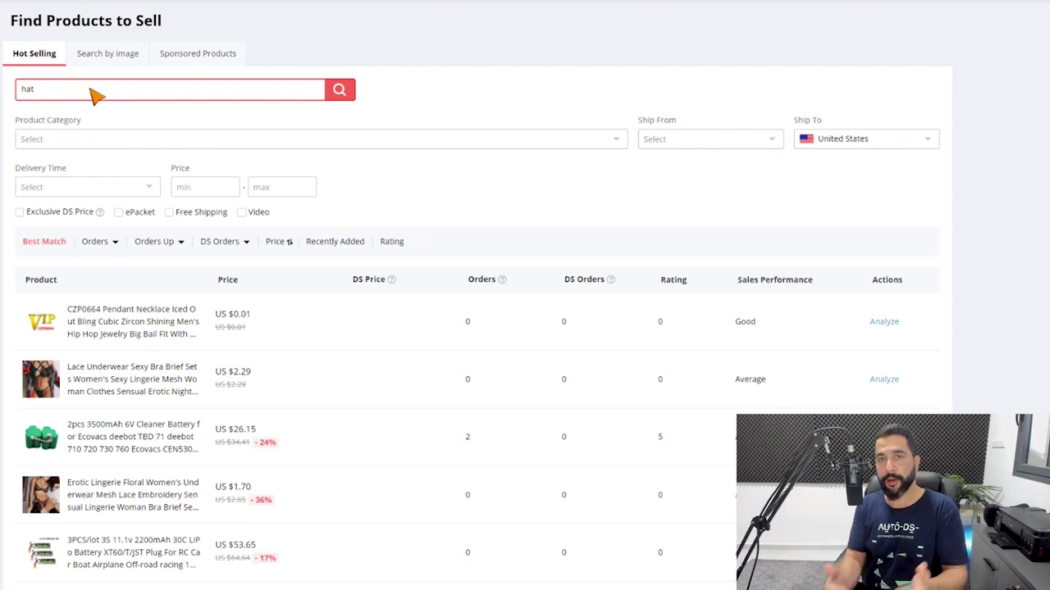
click(338, 90)
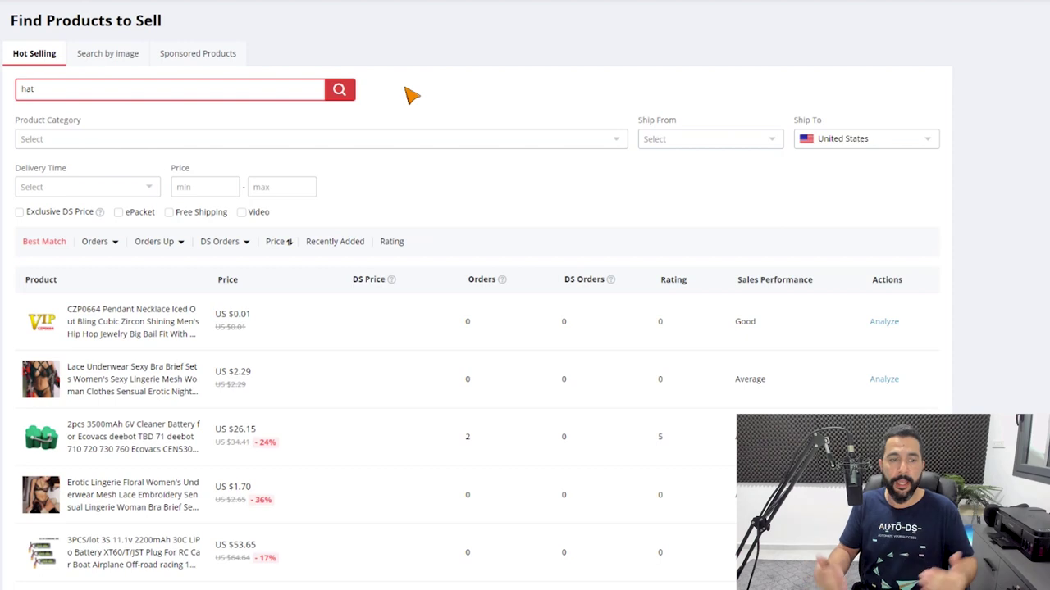
key(Return)
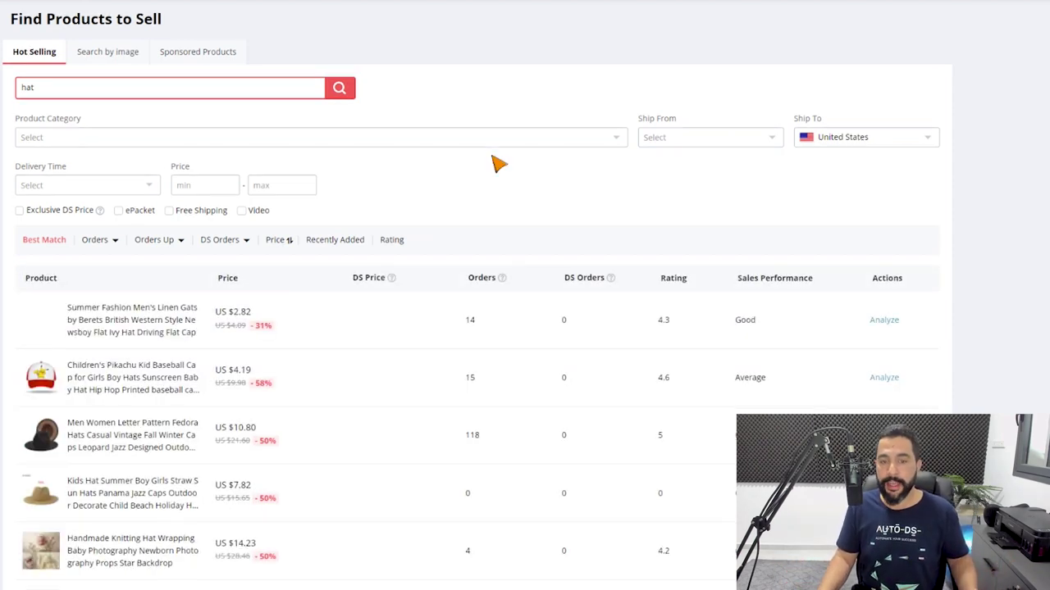
scroll(496, 169, down, 1)
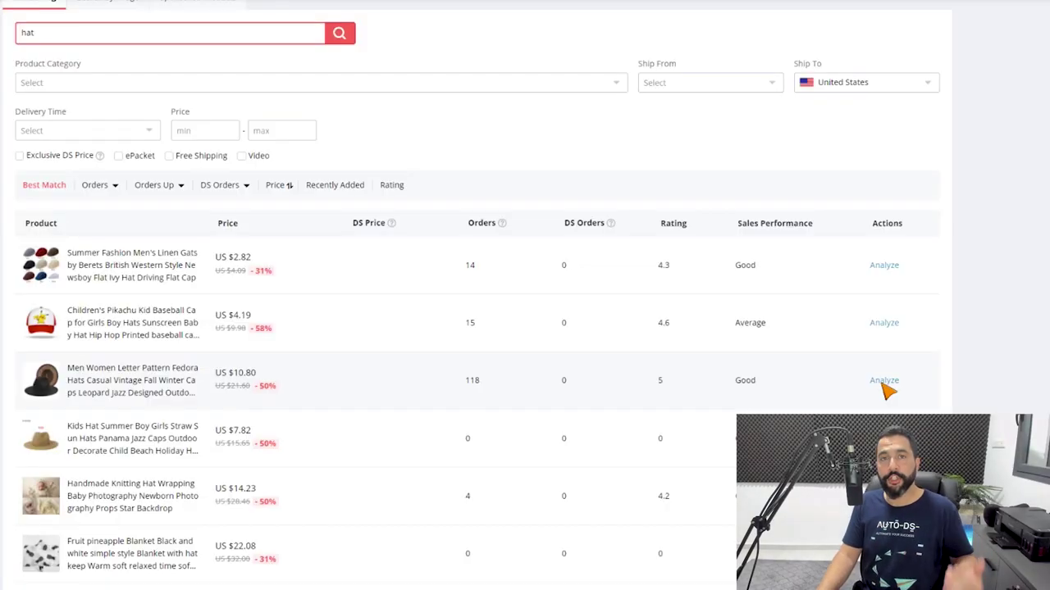
scroll(222, 273, down, 3)
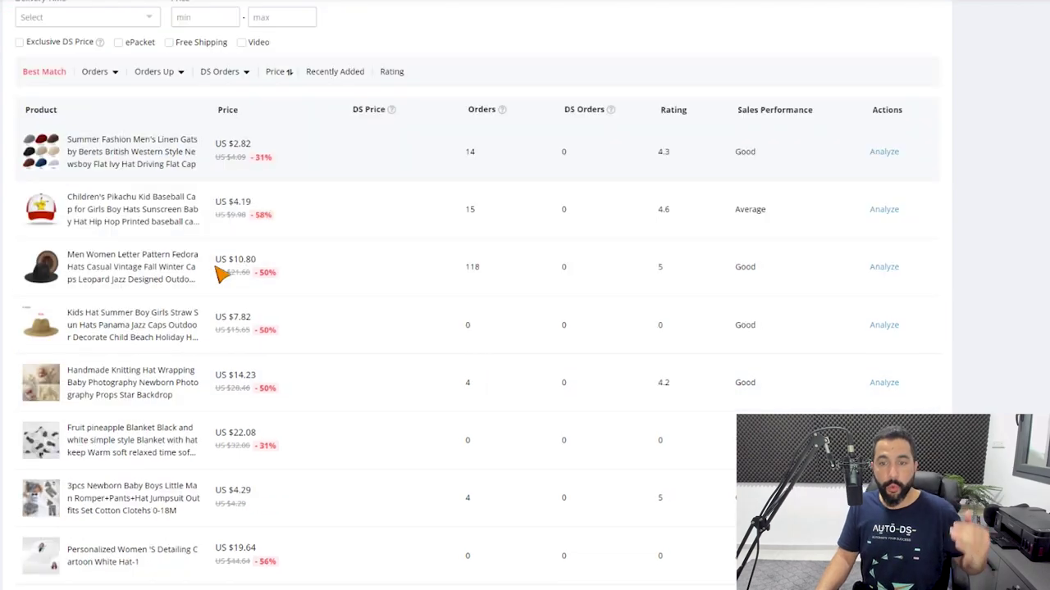
scroll(221, 272, down, 2)
scroll(223, 271, up, 6)
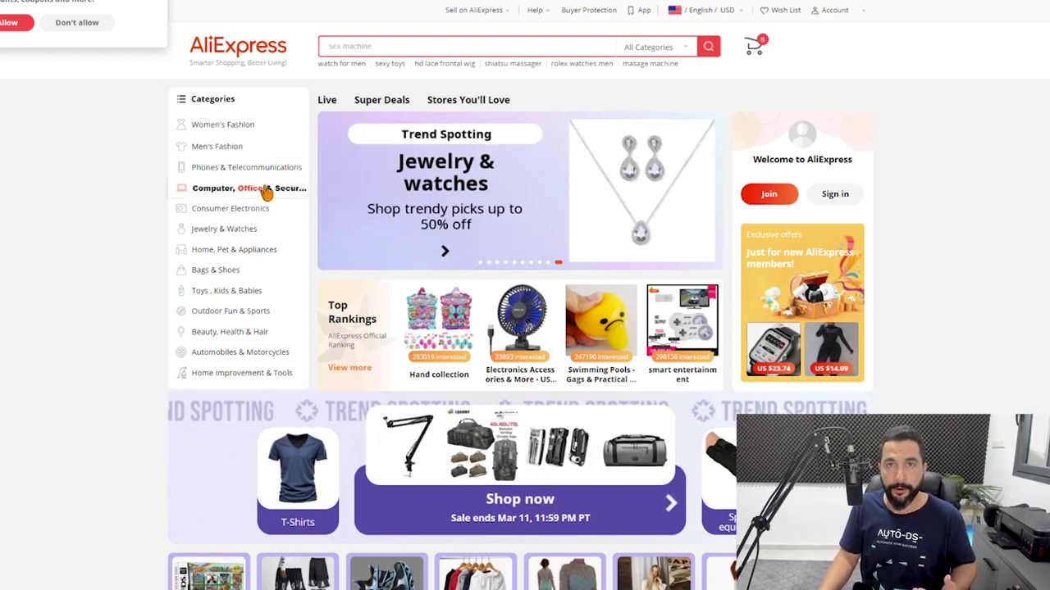
- Switch to the AliExpress marketplace and browse the Video Surveillance products rated four stars and up
mouse_move(266, 192)
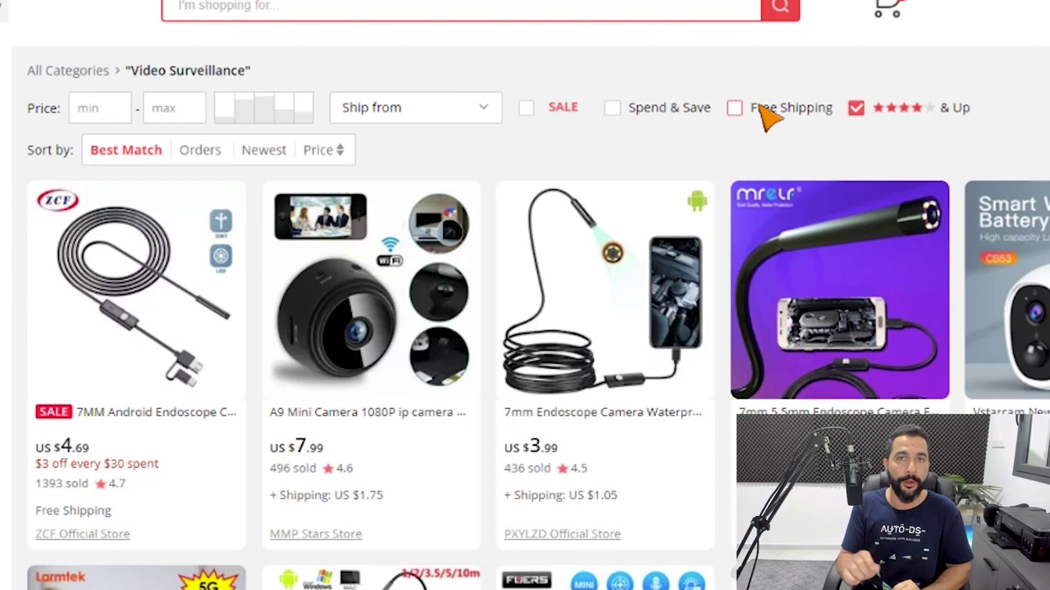
scroll(760, 107, down, 1)
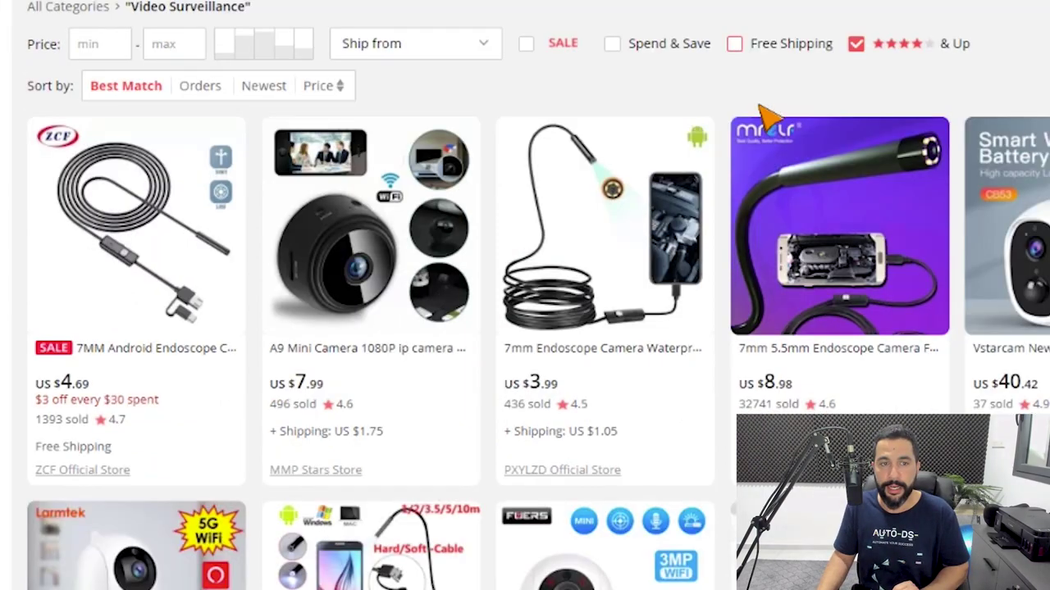
scroll(622, 286, up, 1)
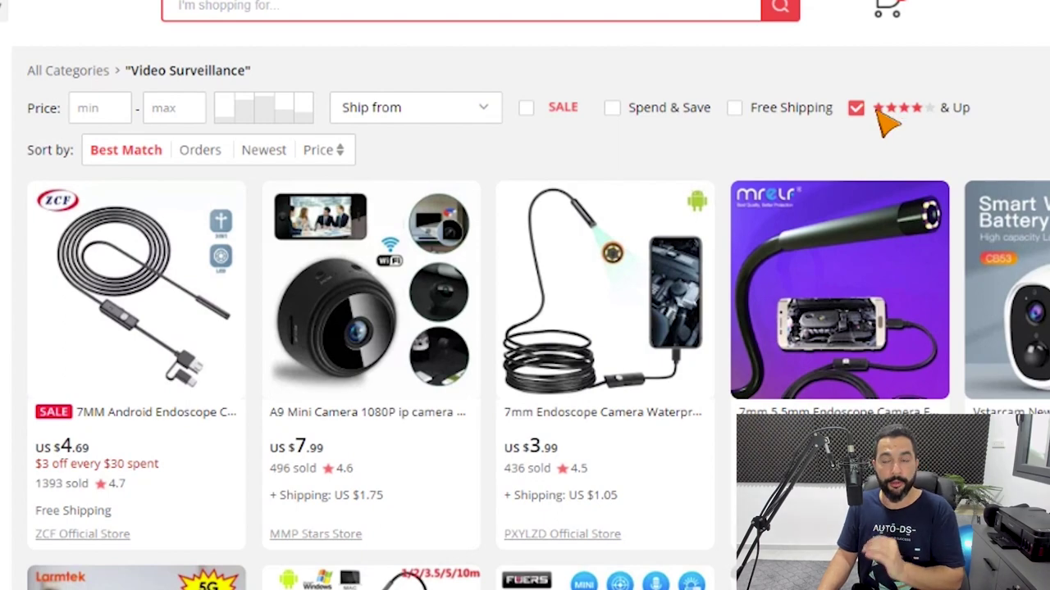
scroll(496, 170, down, 1)
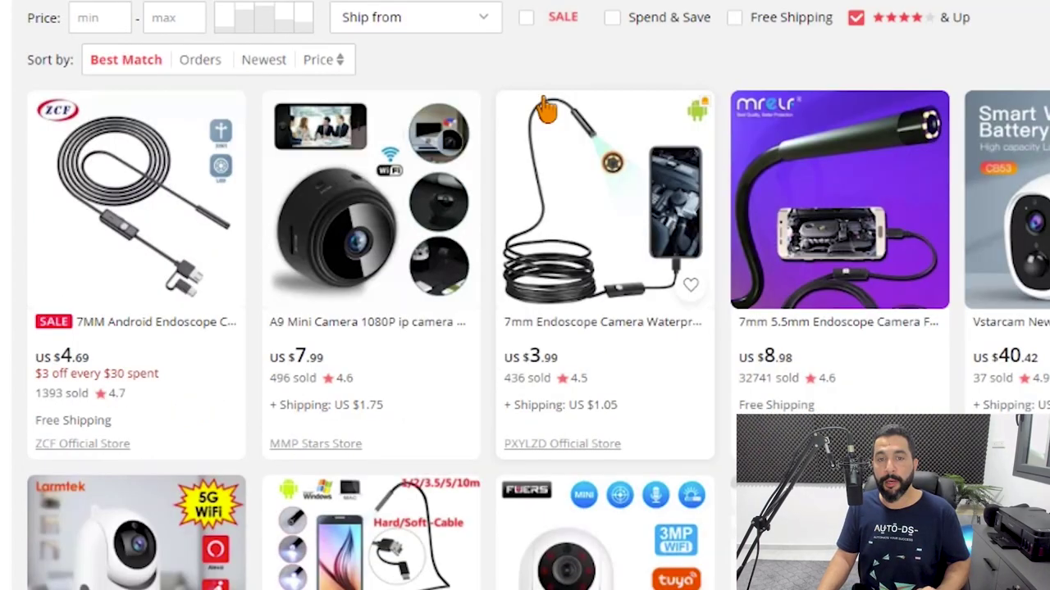
scroll(519, 145, up, 1)
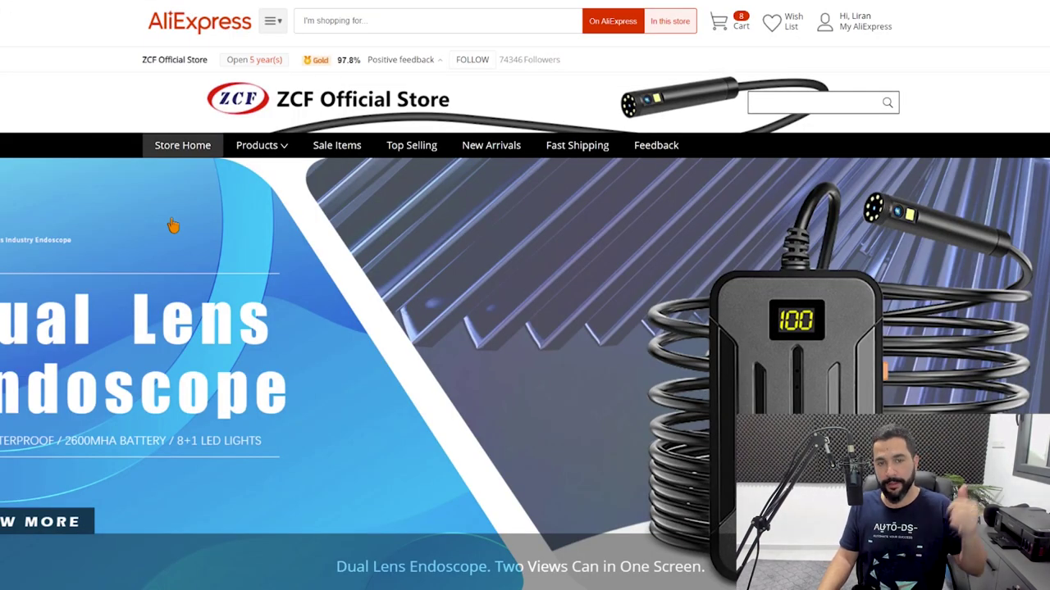
- Look through the ZCF Official Store's home page from its hot deals to the WIFI Endoscope products
scroll(172, 226, down, 5)
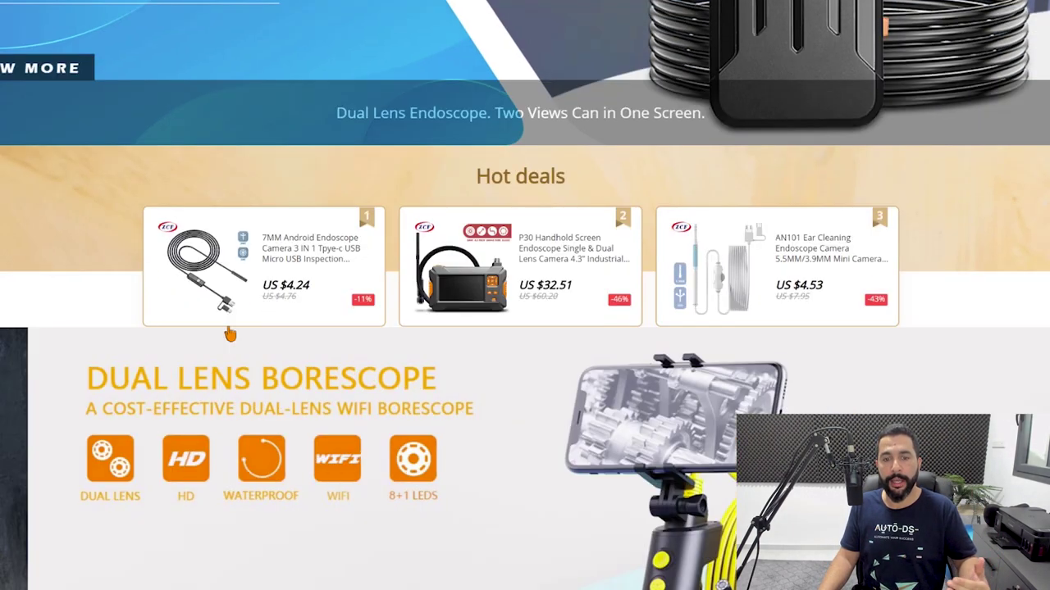
scroll(231, 334, down, 5)
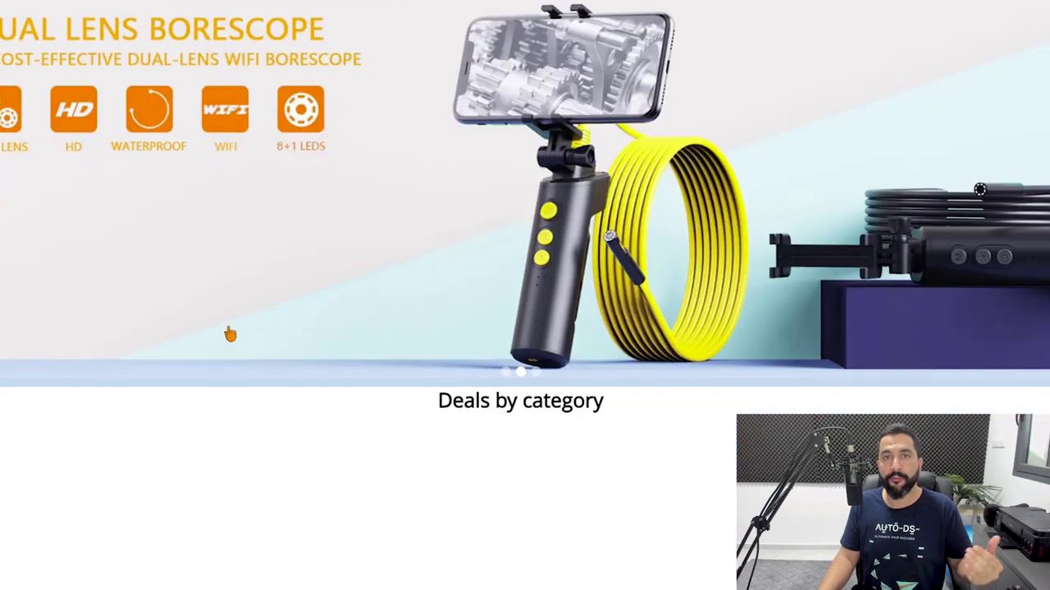
scroll(230, 334, down, 3)
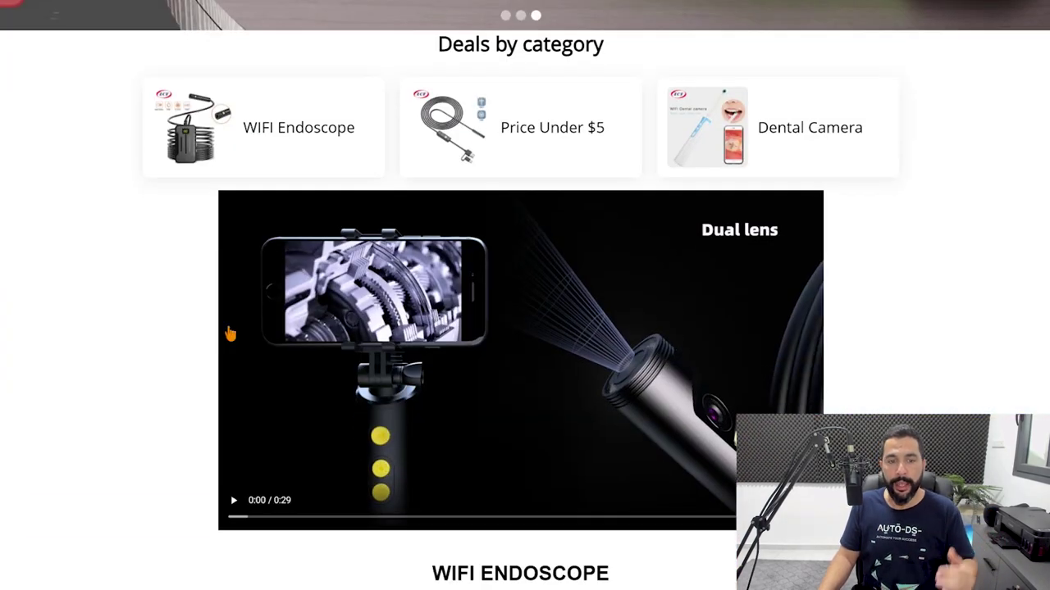
scroll(230, 334, down, 6)
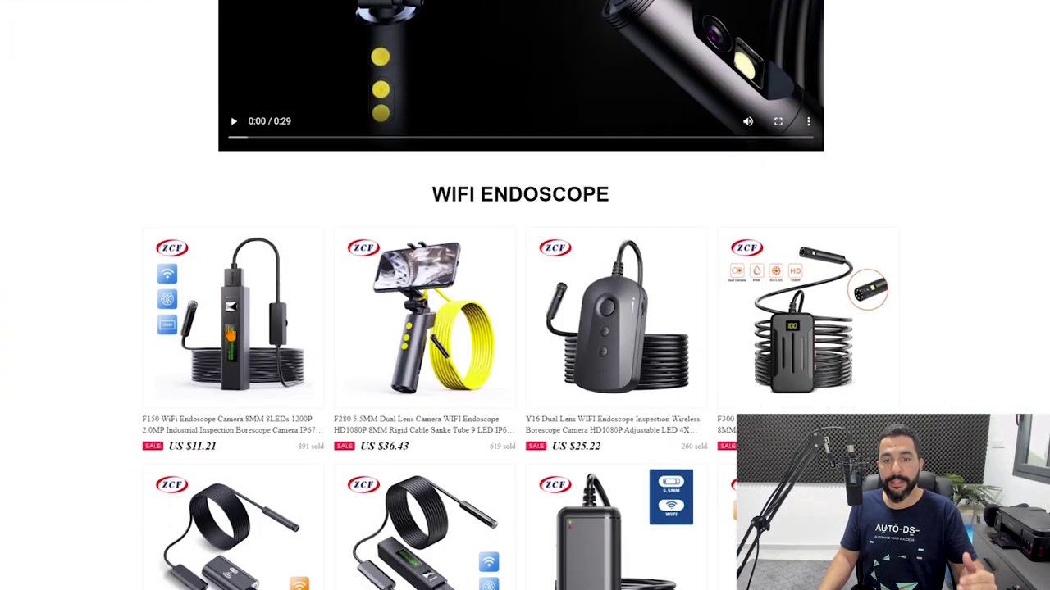
scroll(230, 334, down, 2)
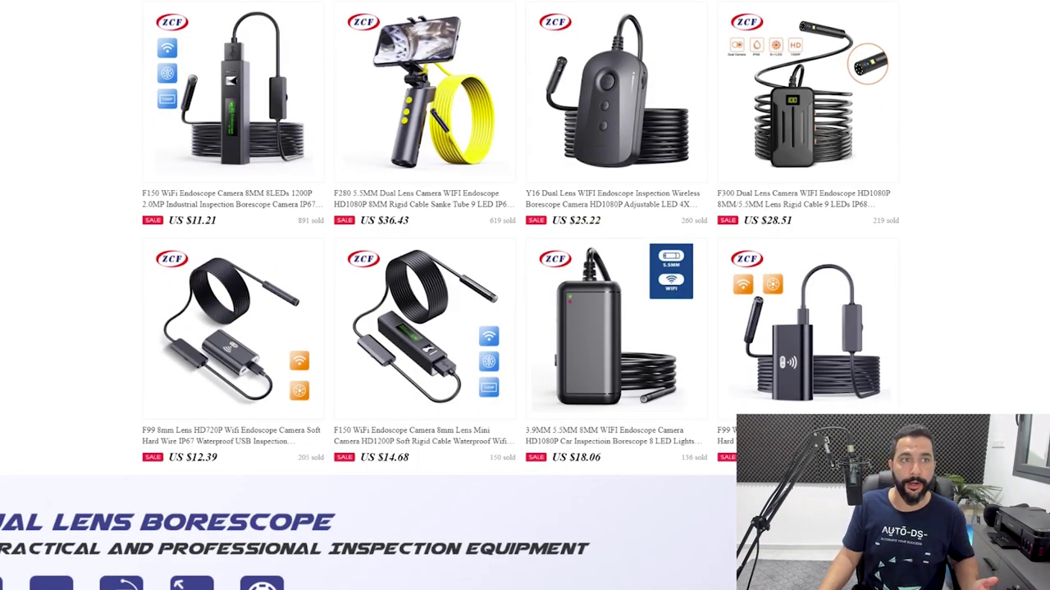
- From the Video Surveillance results, examine the 7MM Android Endoscope Camera's star breakdown and its store's detailed seller ratings
click(170, 46)
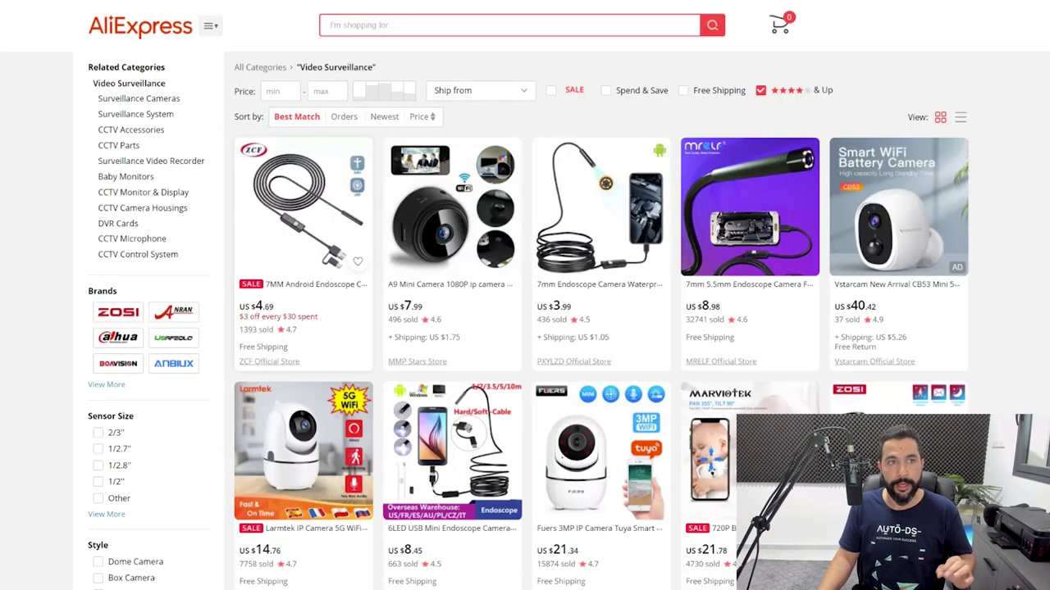
click(254, 362)
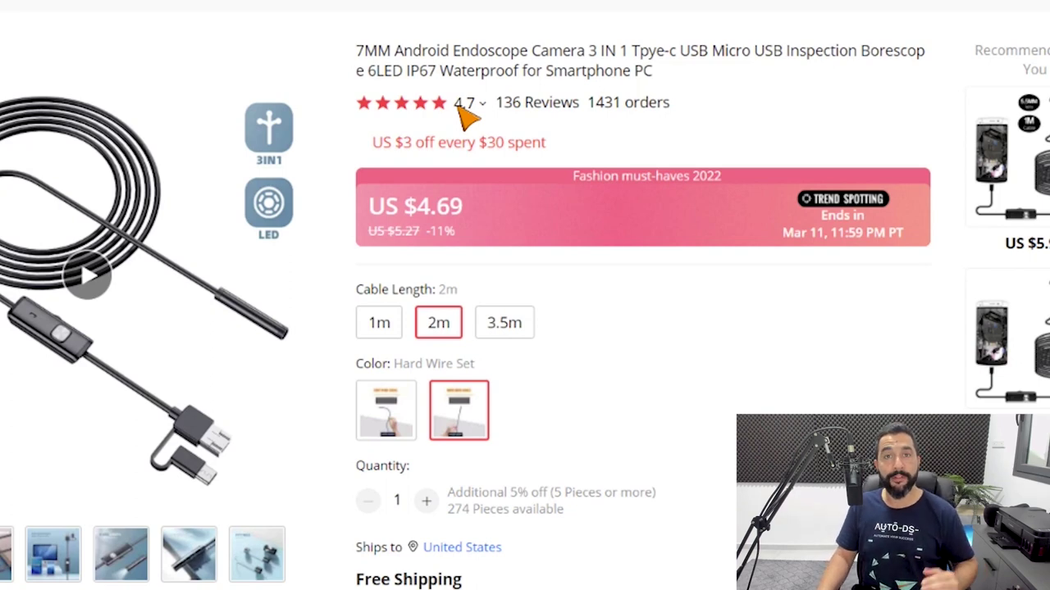
mouse_move(461, 108)
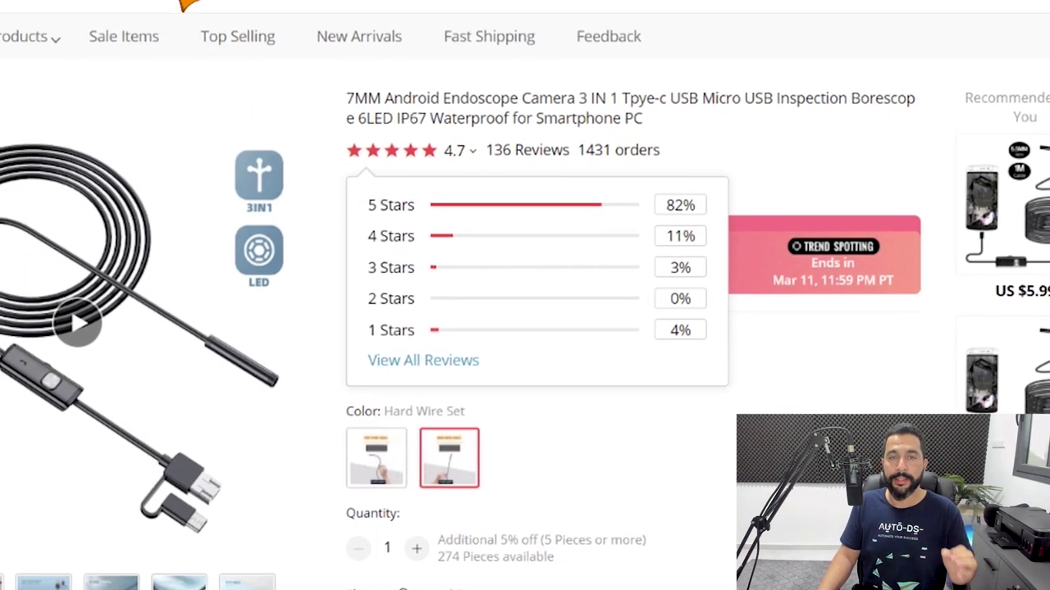
mouse_move(160, 99)
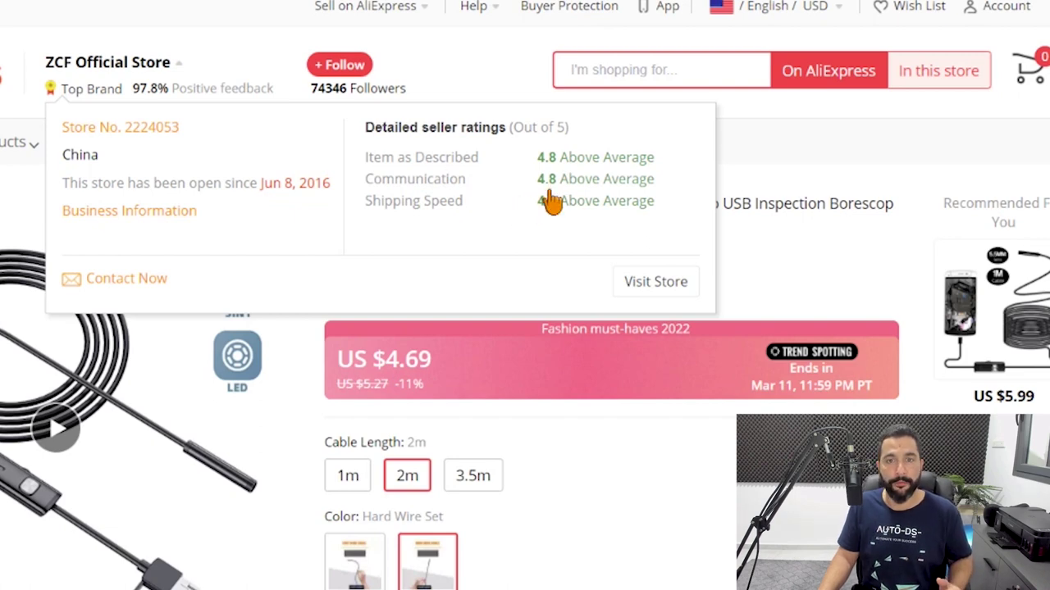
mouse_move(558, 191)
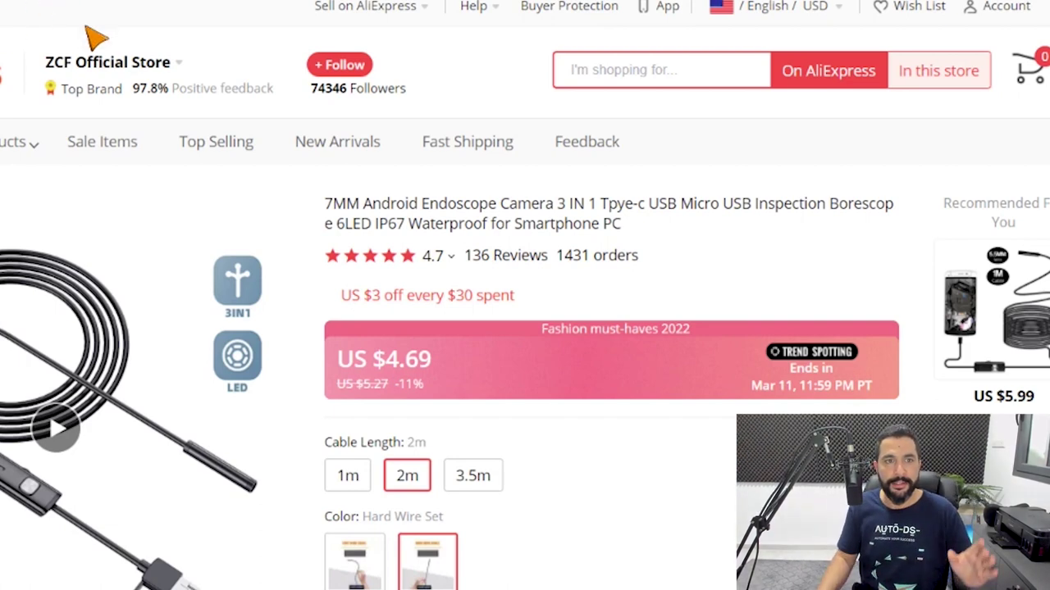
- Go back to the ZCF Official Store's home page and look over its hot deals
mouse_move(195, 96)
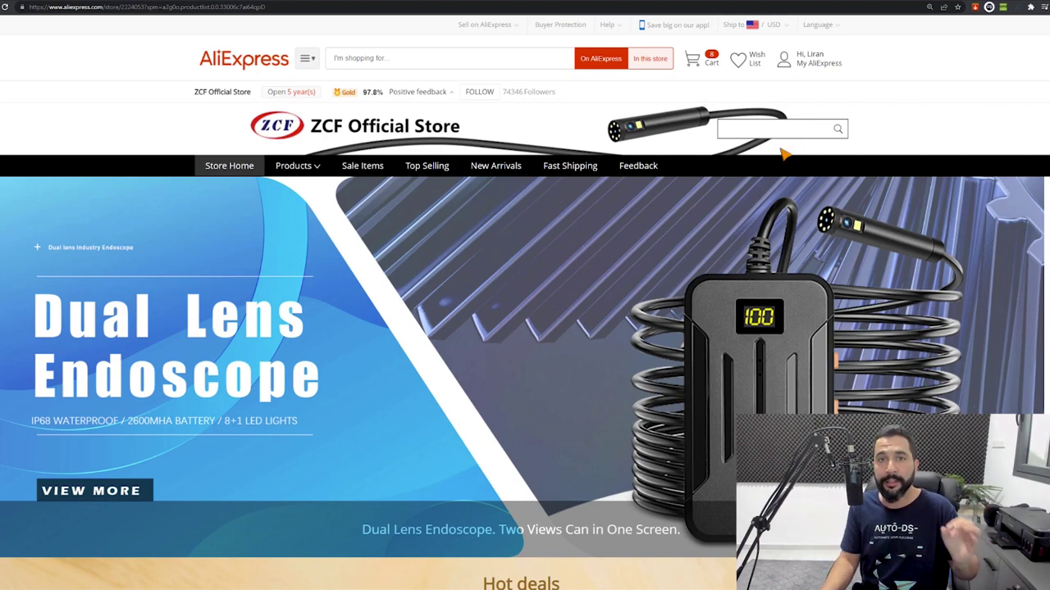
scroll(772, 175, down, 2)
scroll(772, 175, down, 4)
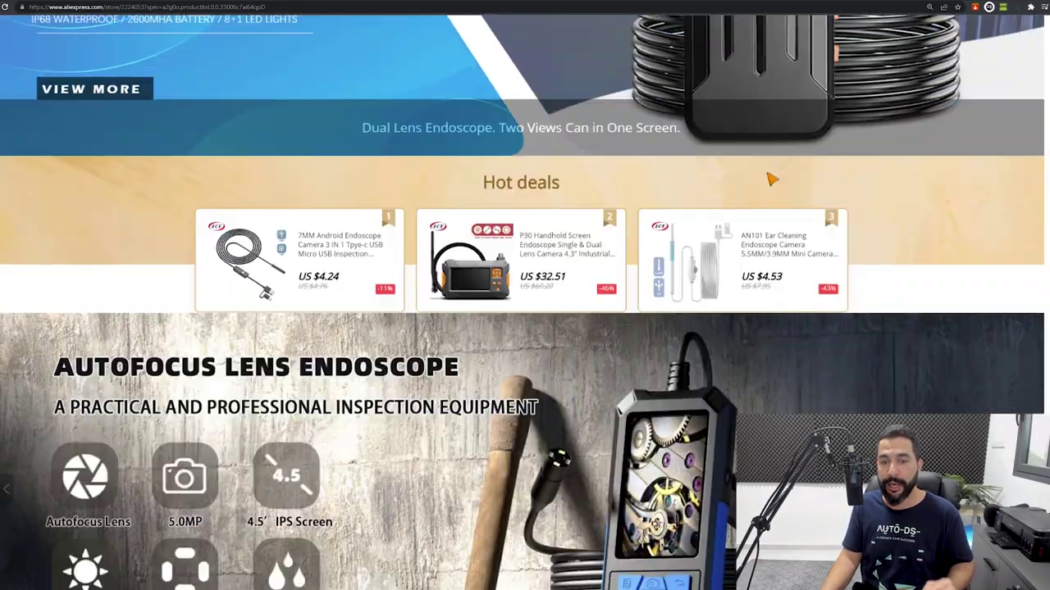
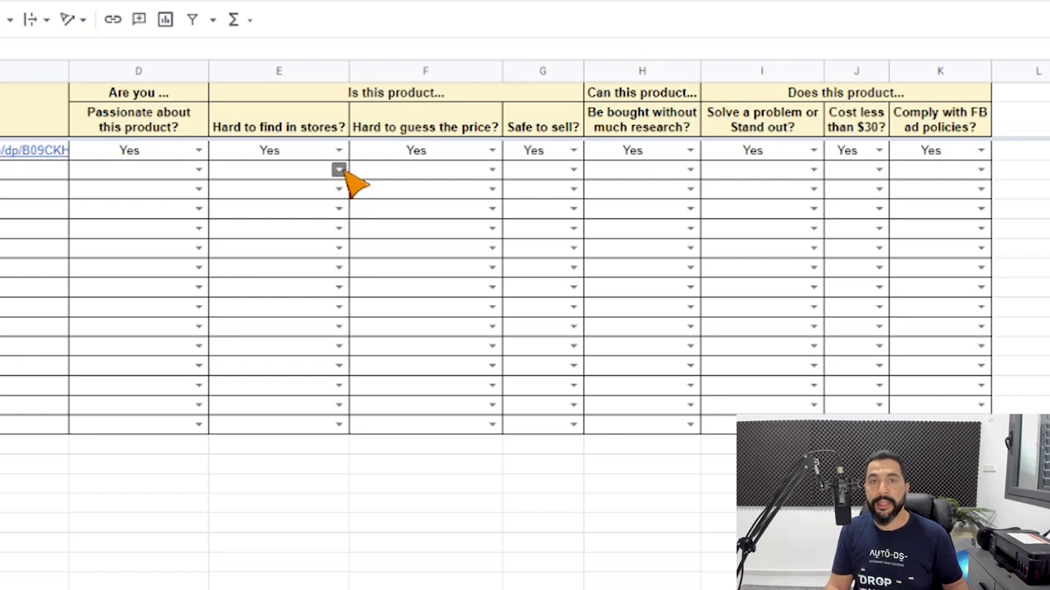
- Switch to the product checklist spreadsheet and examine the criteria from "Hard to find in stores?" through "Comply with FB ad policies?"
click(342, 182)
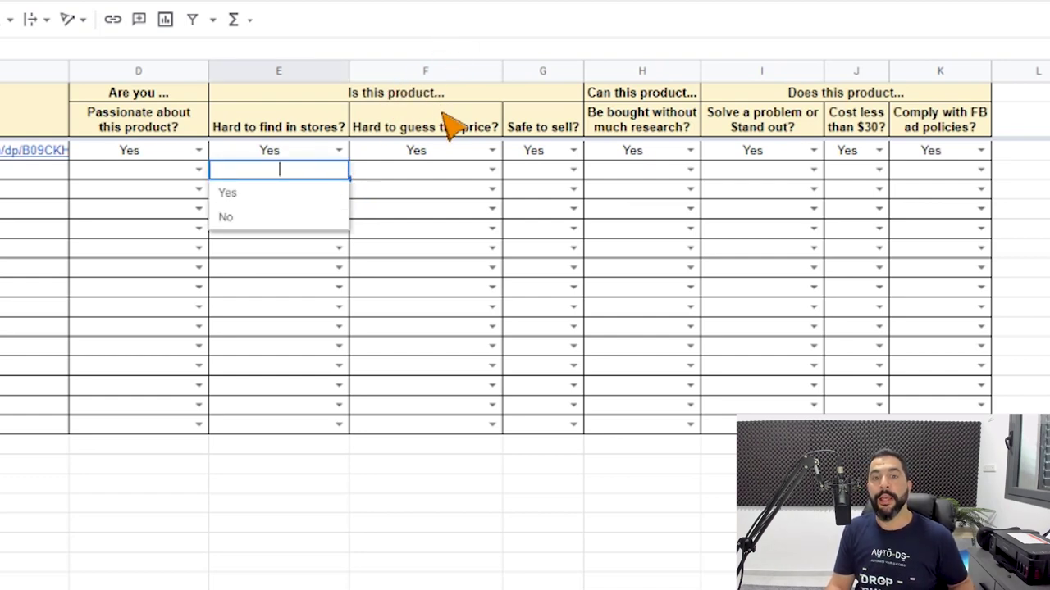
key(Escape)
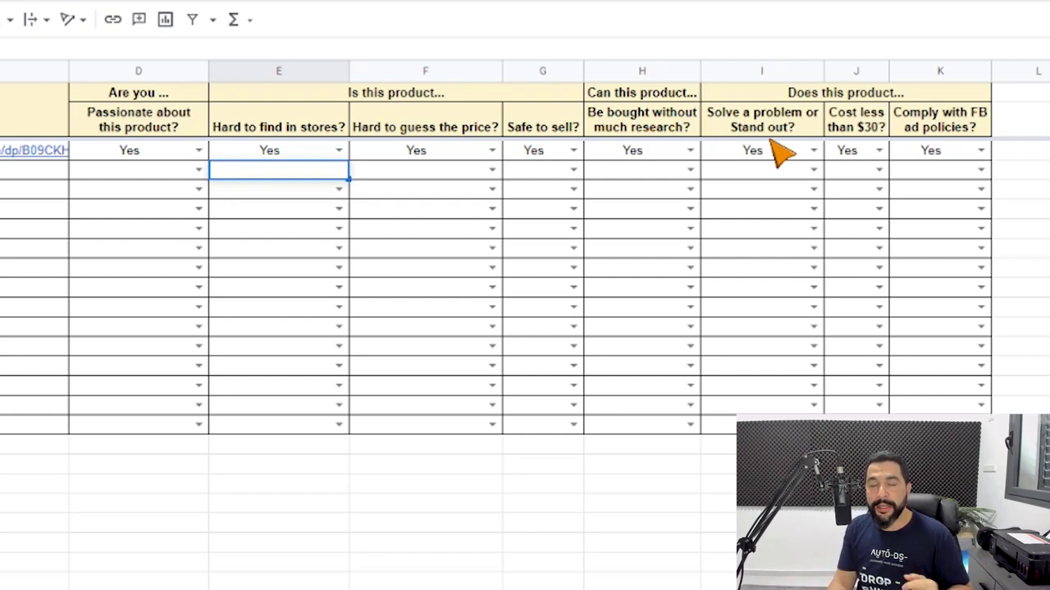
key(Up)
key(ctrl+Right)
key(Right)
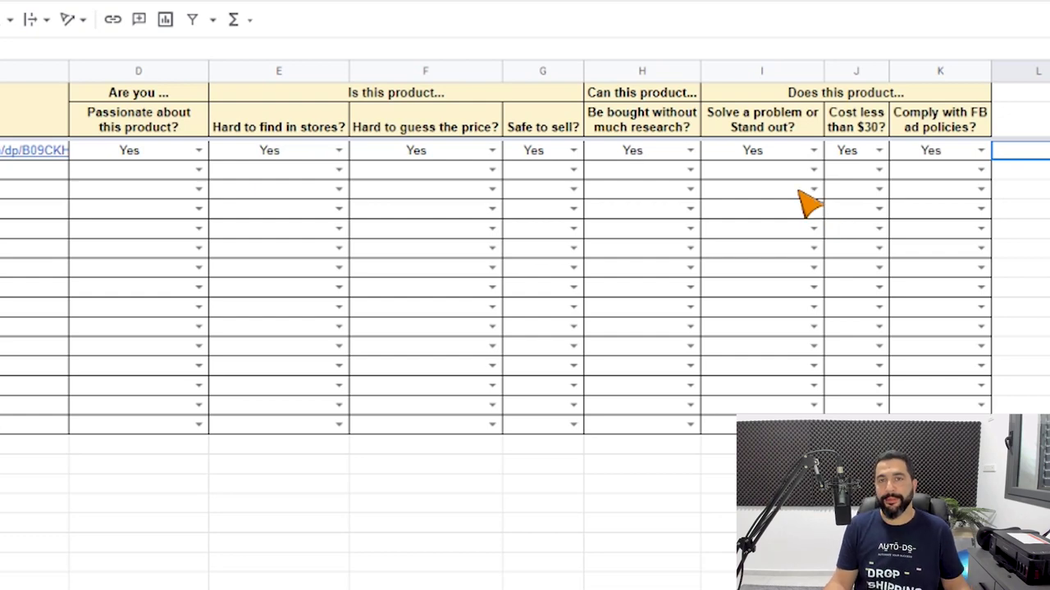
key(Up)
key(Left)
key(Left)
key(Left)
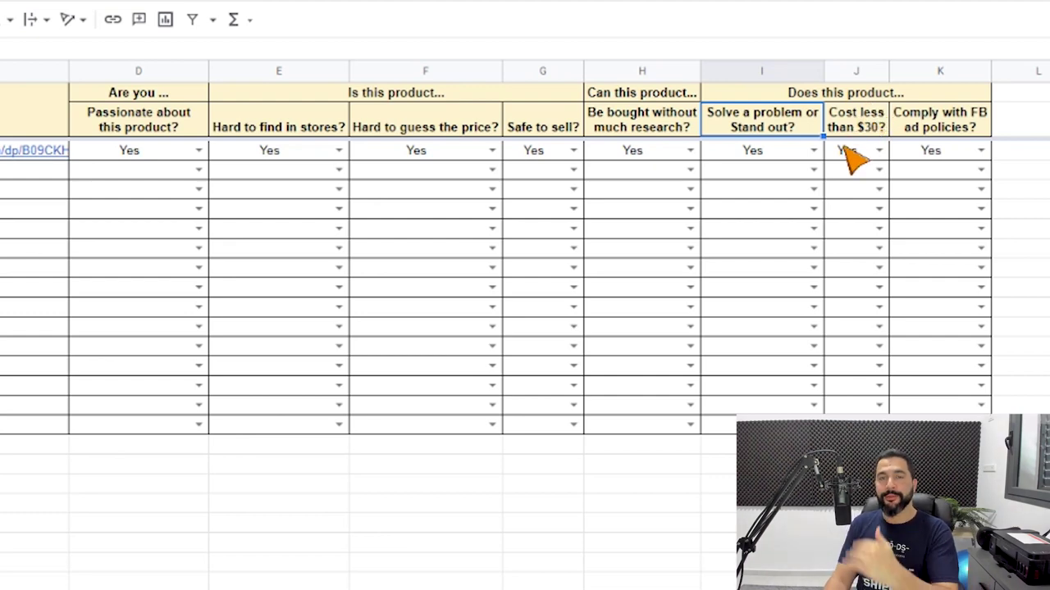
key(Right)
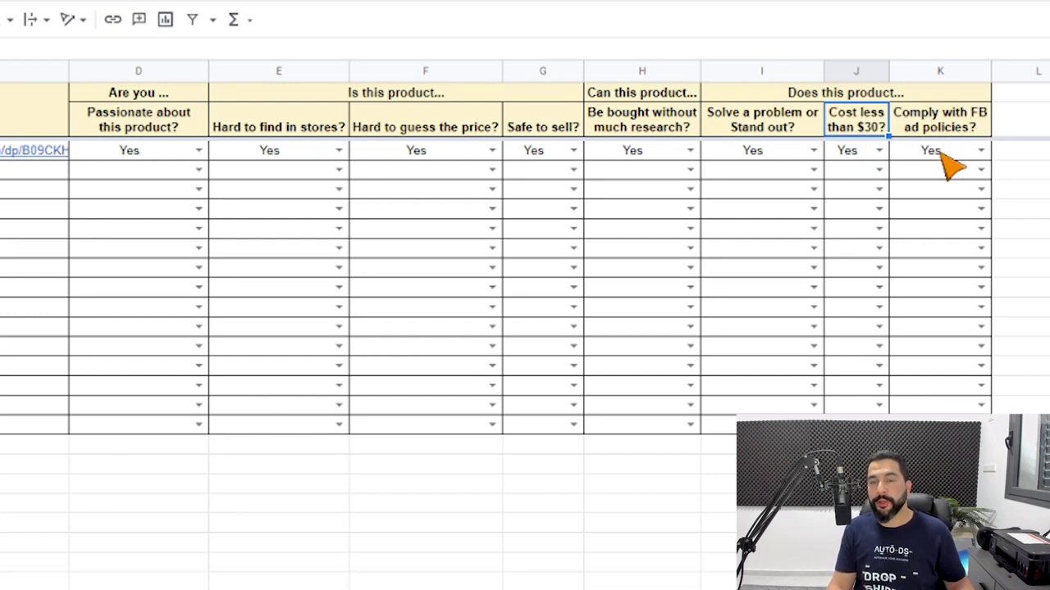
key(Right)
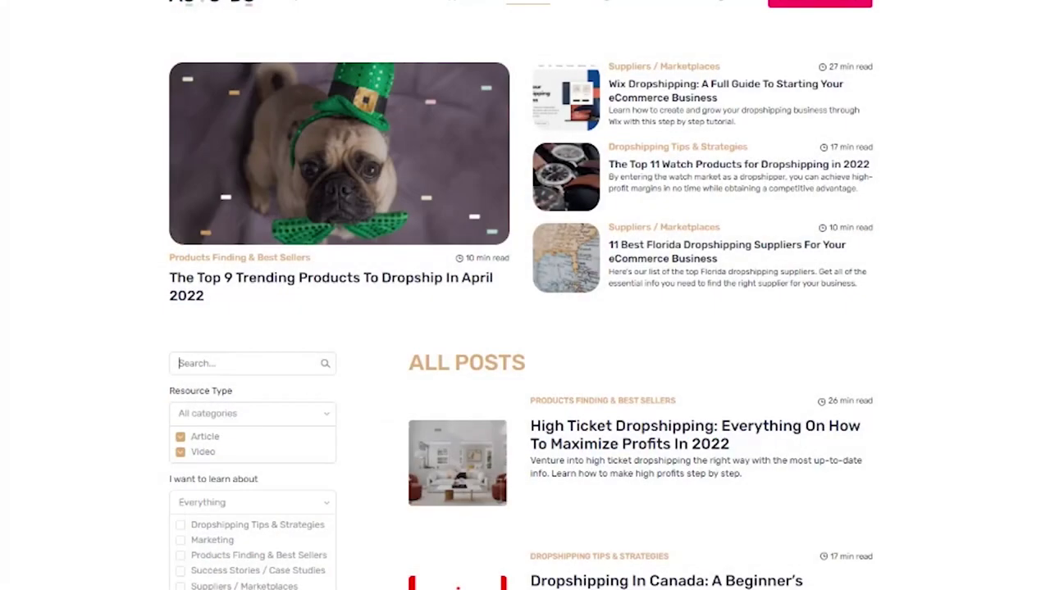
- Search the AutoDS blog for "product finding", load more posts, and look through the listed articles
text(product finding)
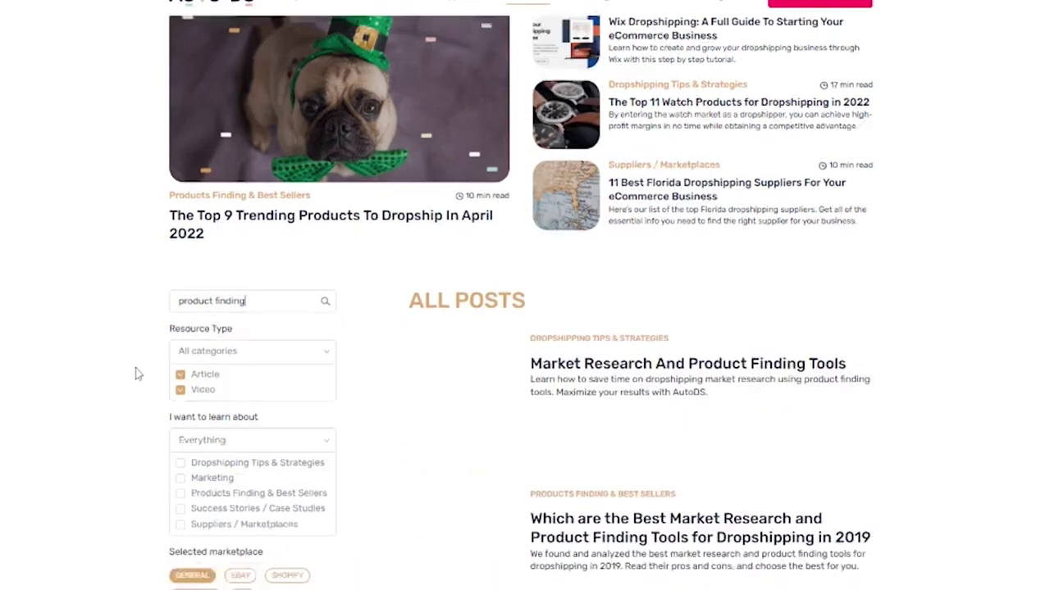
scroll(136, 371, down, 4)
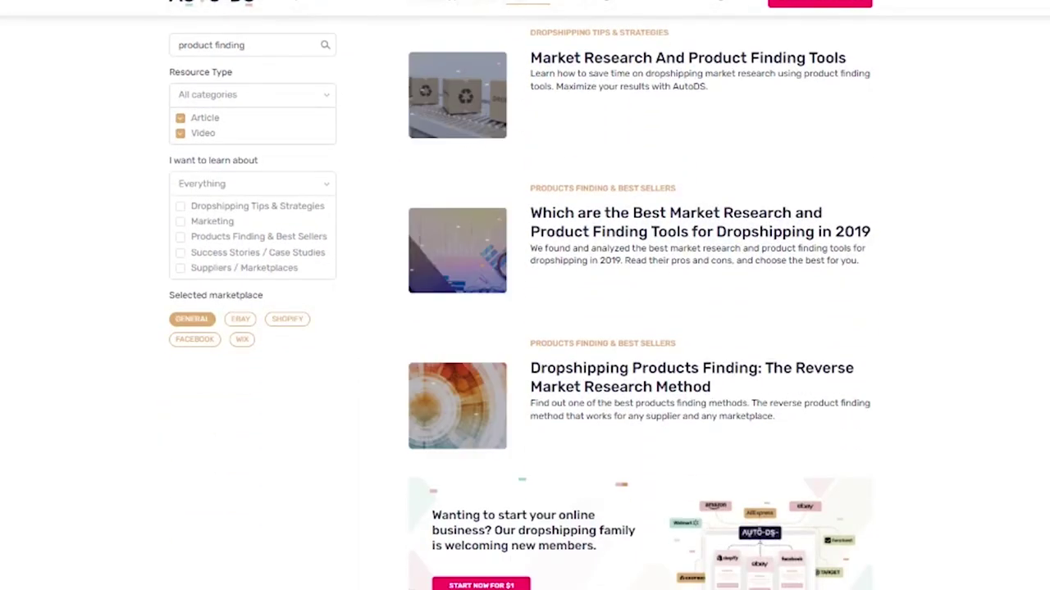
scroll(137, 373, down, 10)
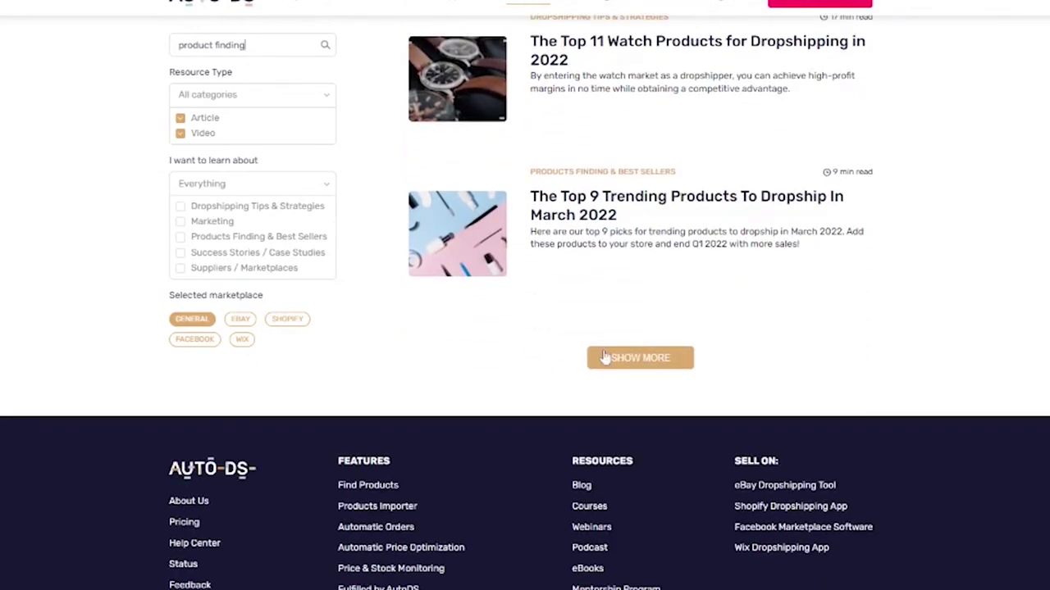
click(605, 358)
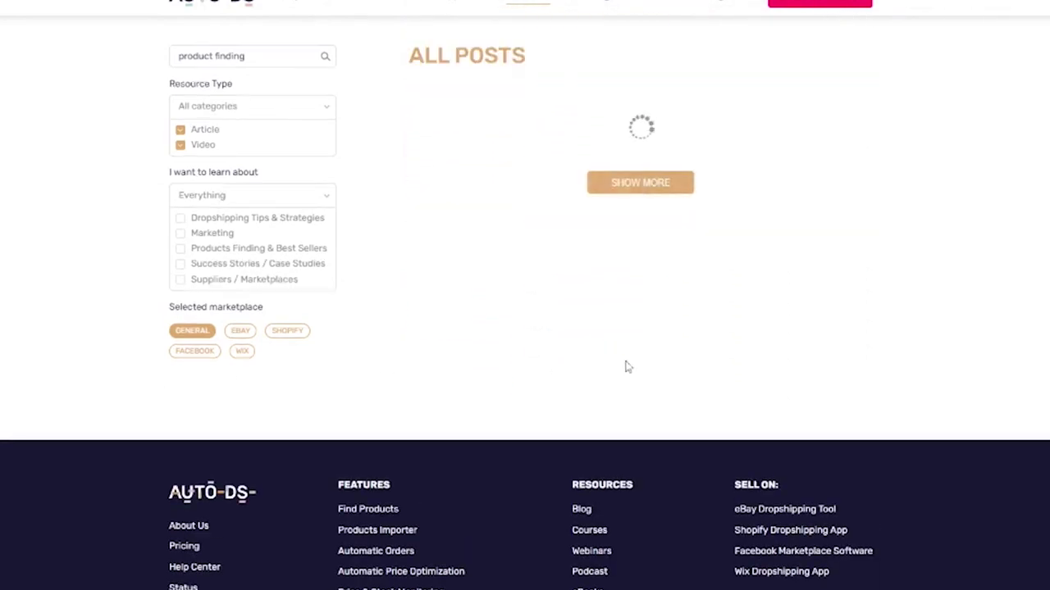
scroll(740, 386, down, 6)
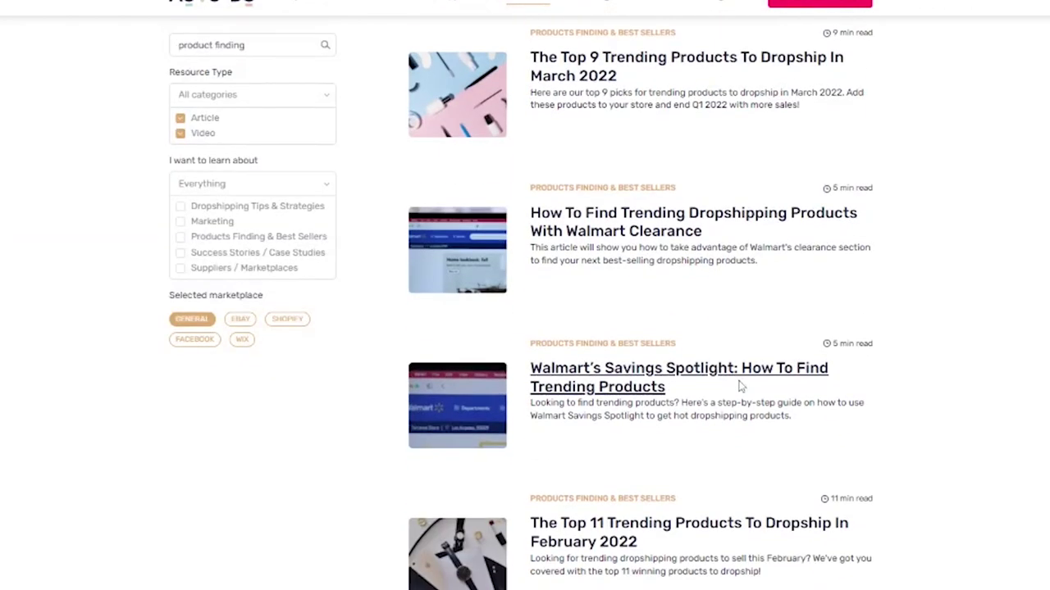
scroll(741, 386, down, 6)
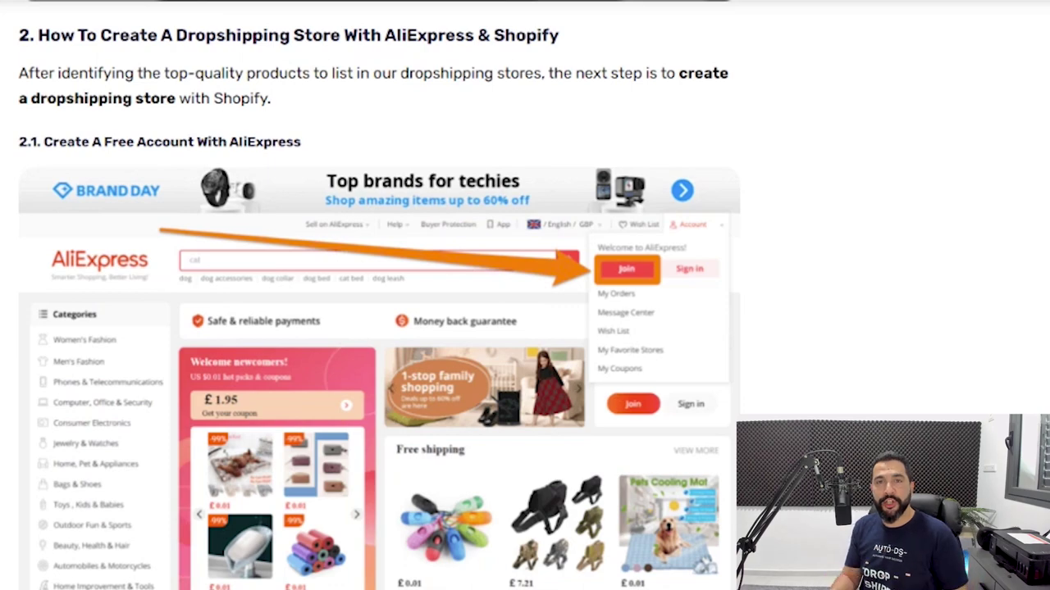
- Read the article's sections on creating a free AliExpress account and opening a Shopify store
scroll(377, 295, down, 9)
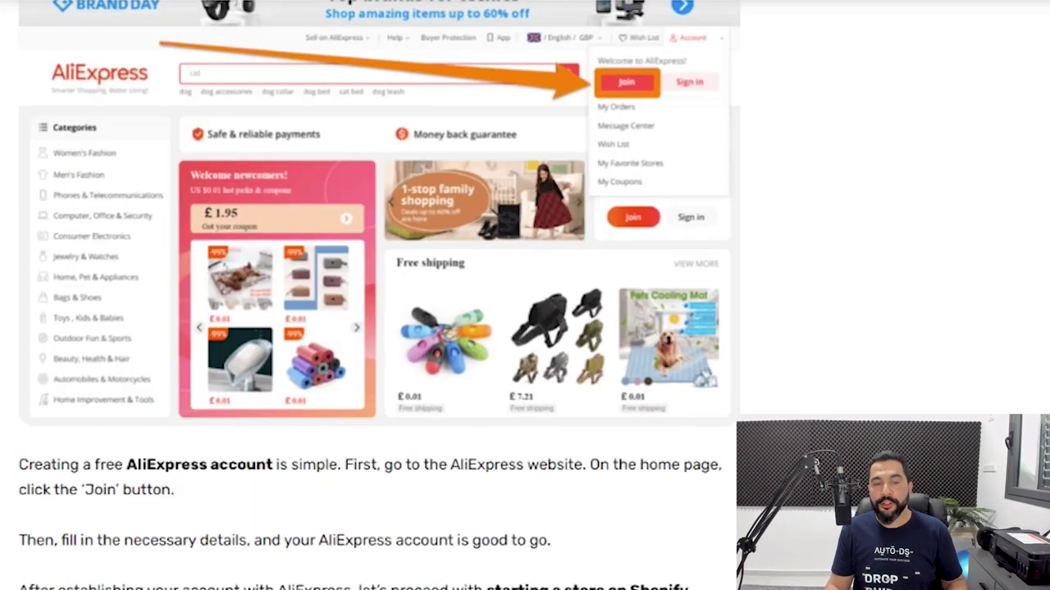
scroll(377, 295, down, 1)
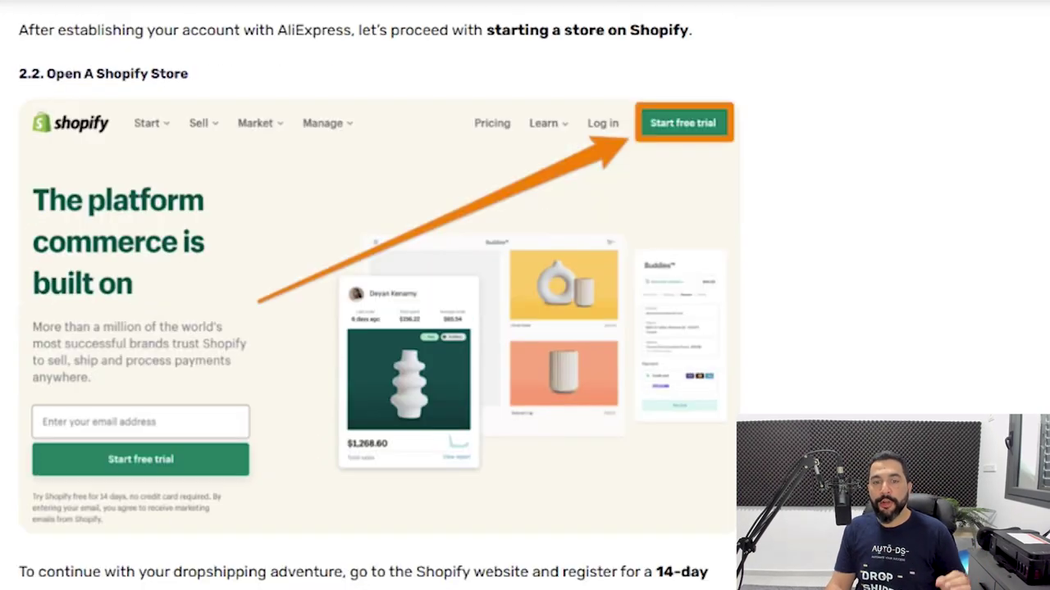
scroll(378, 295, down, 1)
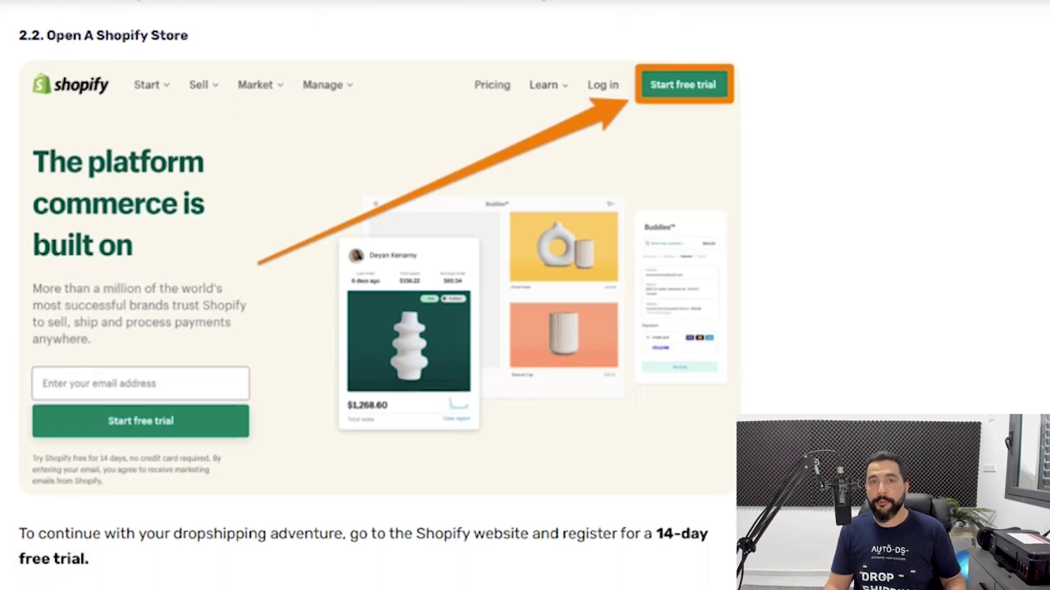
scroll(377, 295, up, 1)
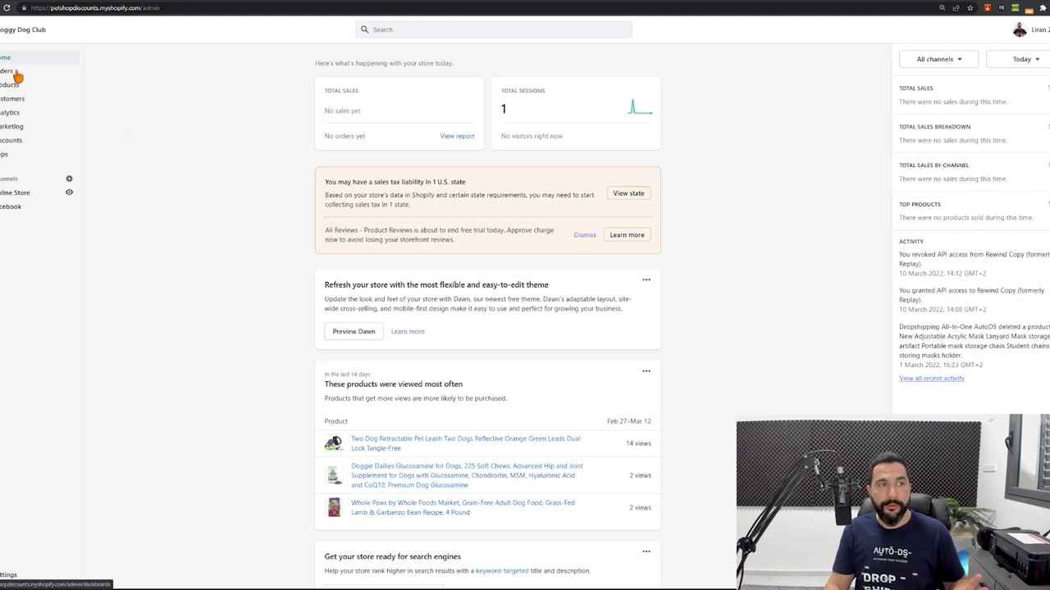
- Look over the Doggy Dog Club store's Shopify home page and open the Online Store's Themes page
scroll(96, 134, down, 3)
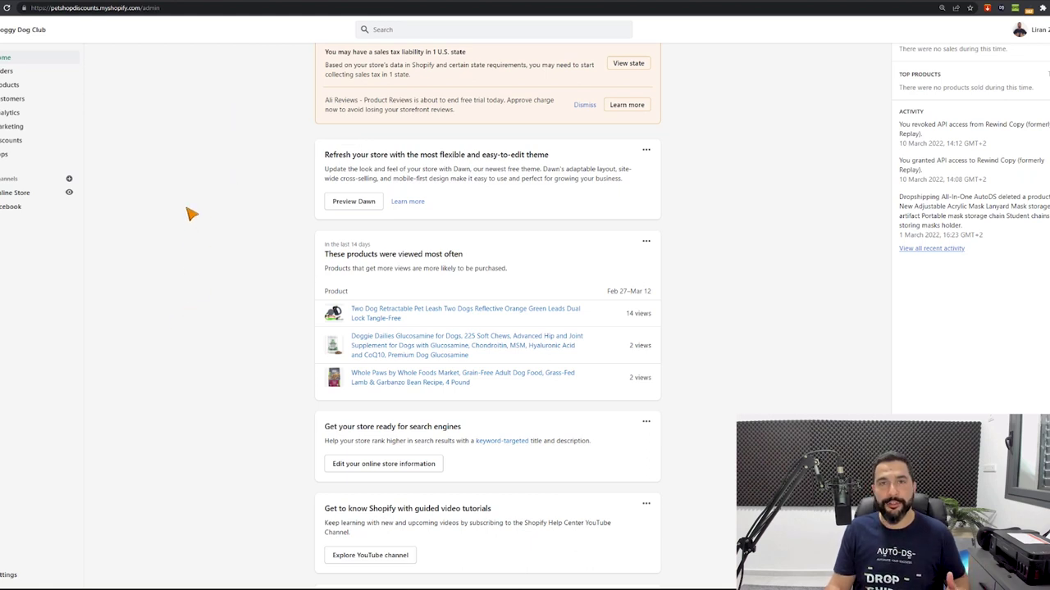
scroll(113, 122, up, 1)
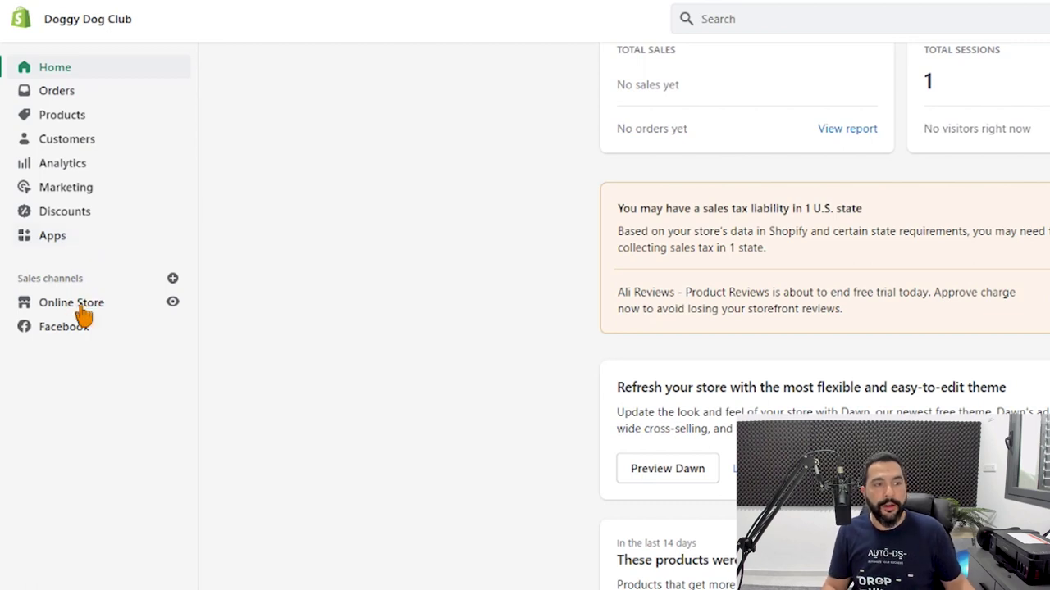
click(118, 296)
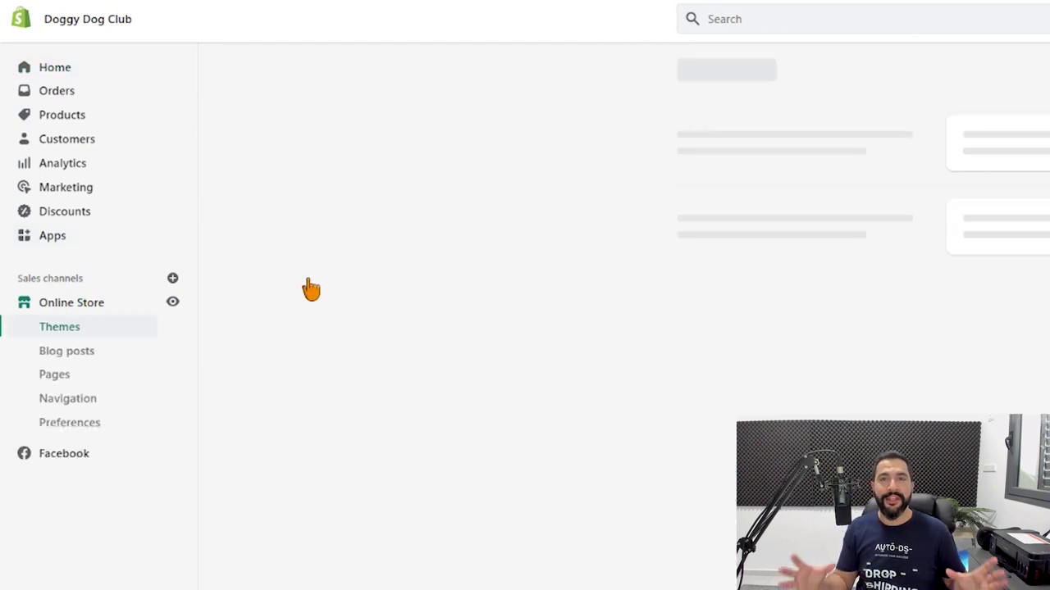
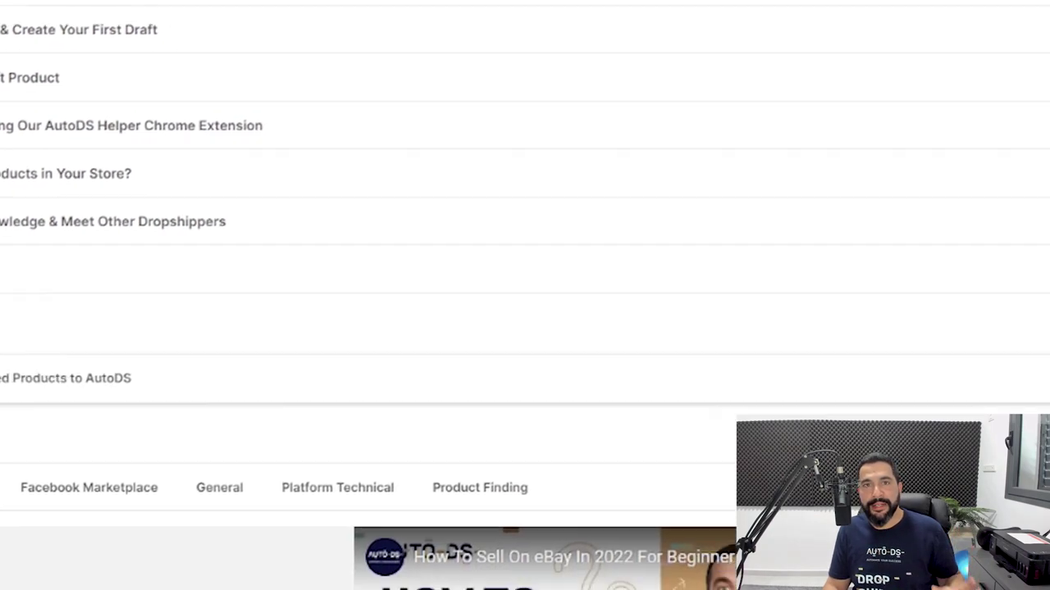
- Open the AutoDS store selection list and look through the connected eBay and Shopify stores
click(93, 79)
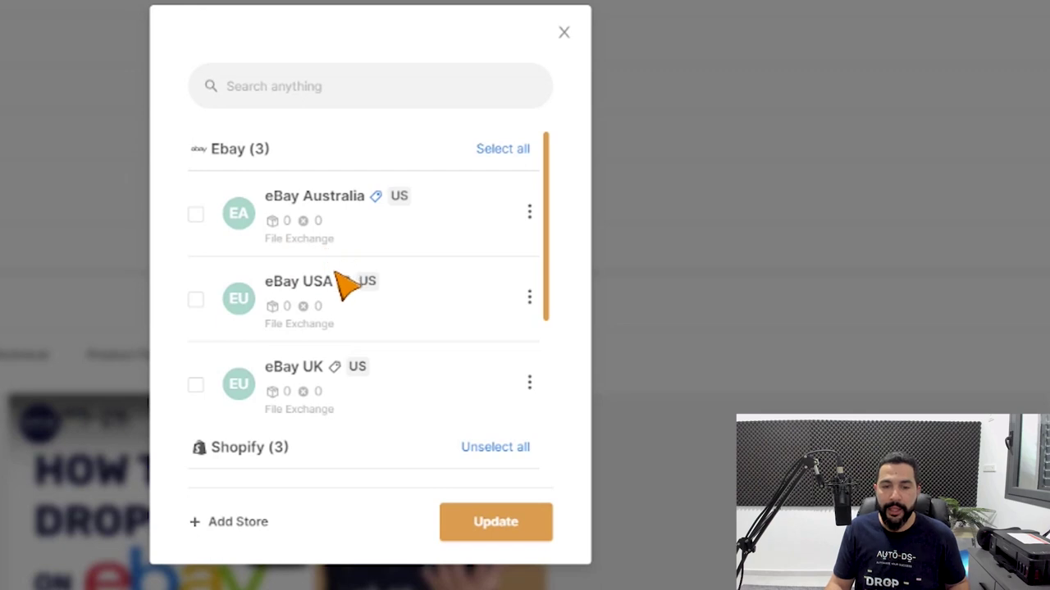
scroll(340, 281, down, 2)
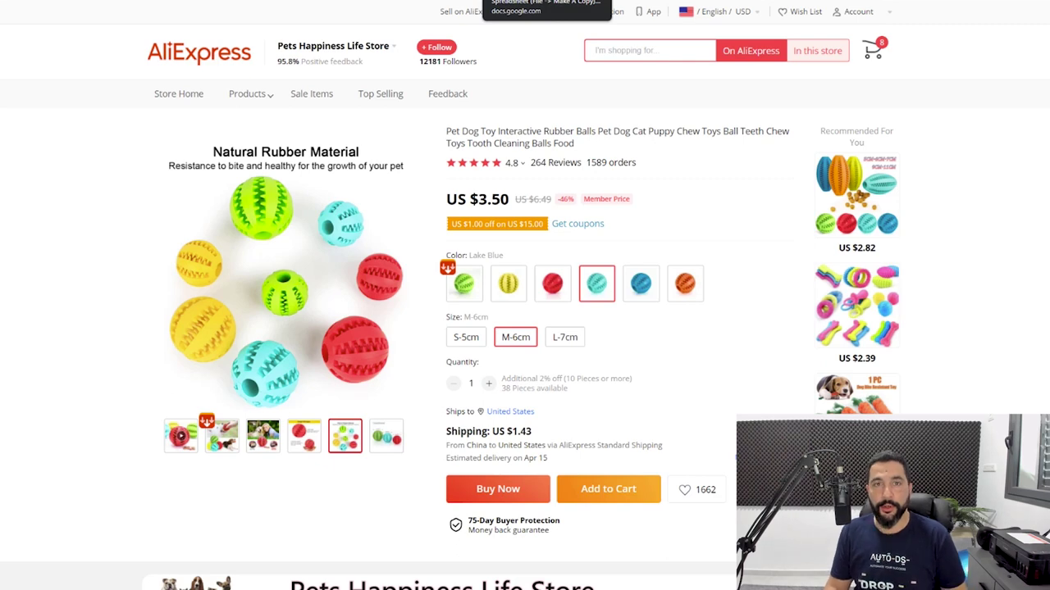
- Check the product criteria in the dropshipping spreadsheet and return to the AliExpress rubber dog toy ball page
click(504, 1)
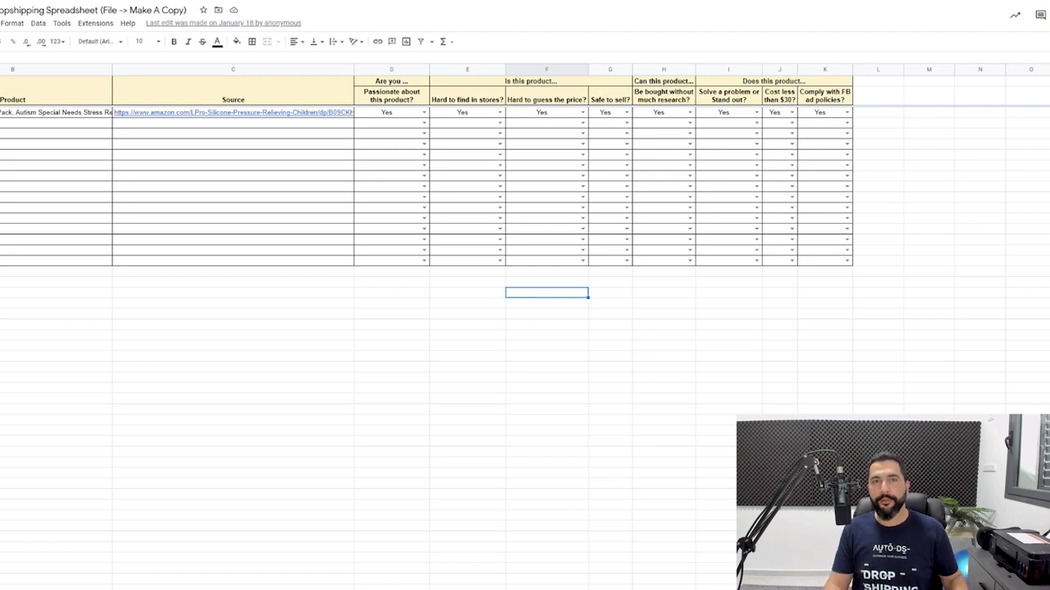
click(419, 2)
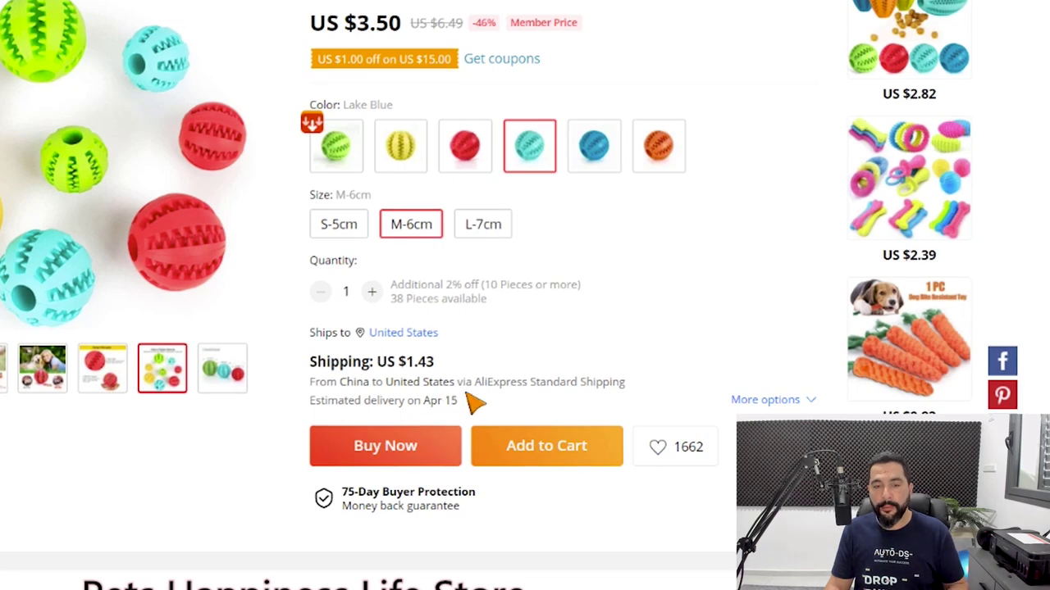
- Compare the dog toy's shipping methods, trying Free Shipping and returning to the US $1.43 AliExpress Standard Shipping
click(445, 393)
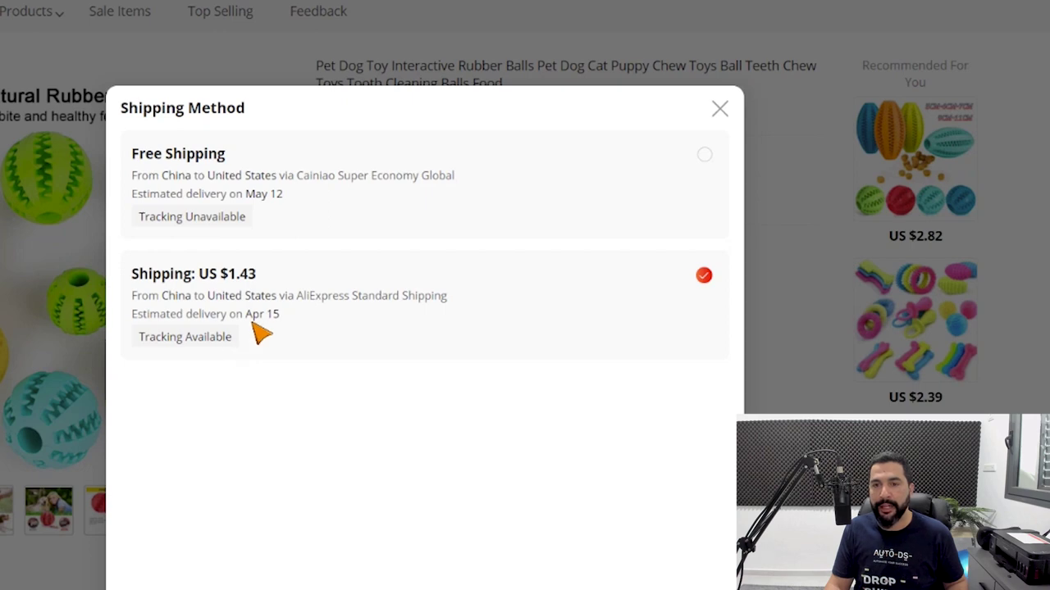
click(708, 161)
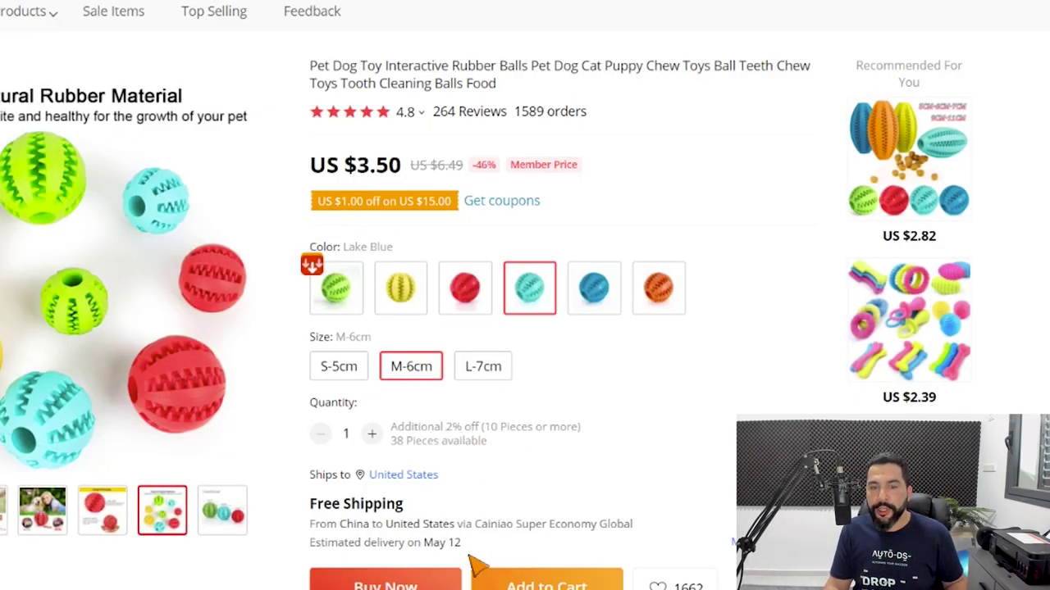
click(546, 533)
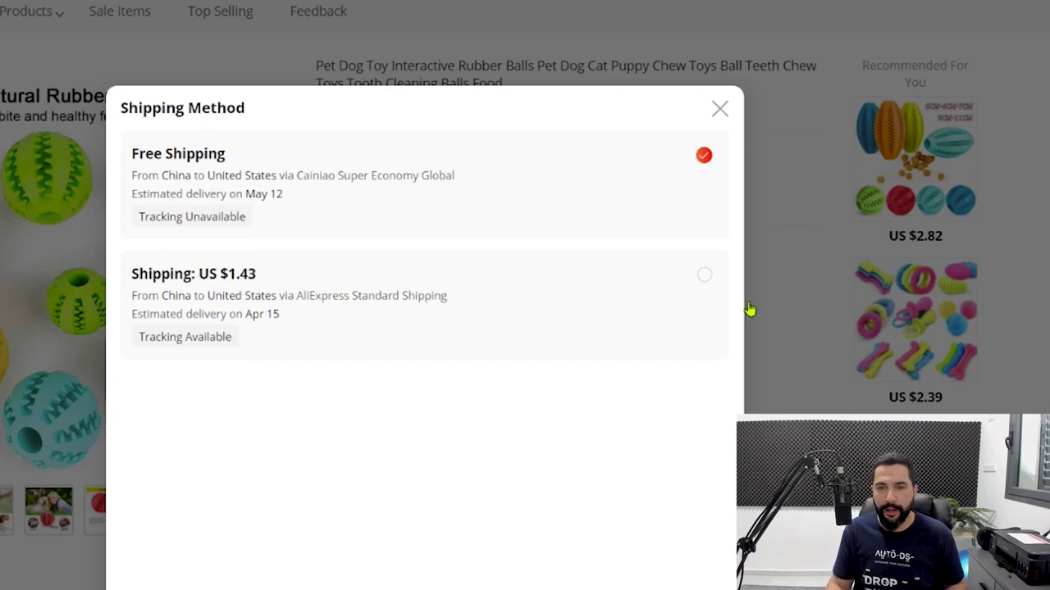
click(665, 281)
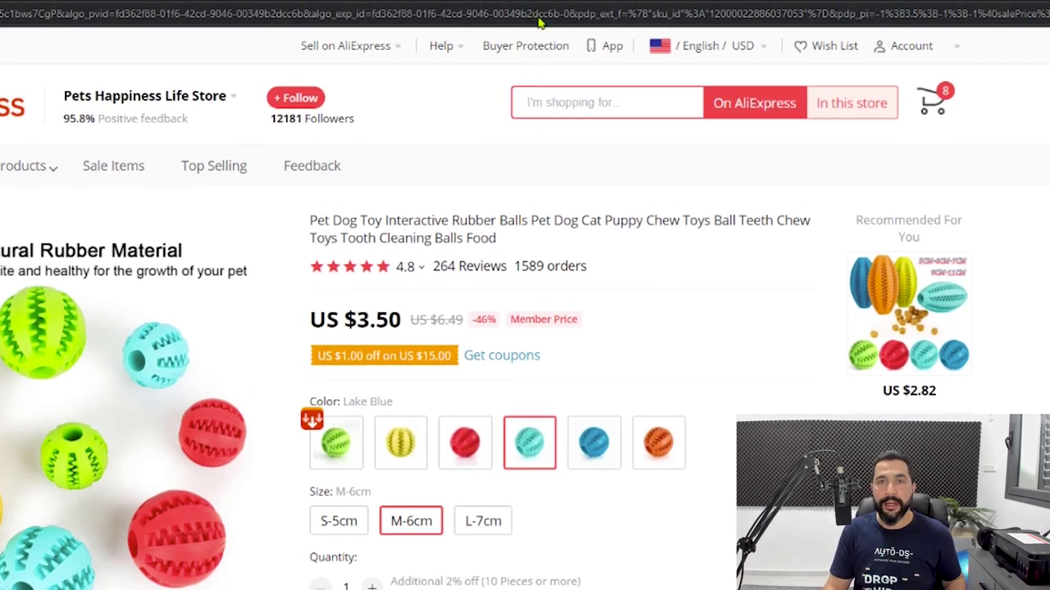
- Copy the full URL of the AliExpress dog toy product page
click(539, 23)
right_click(734, 24)
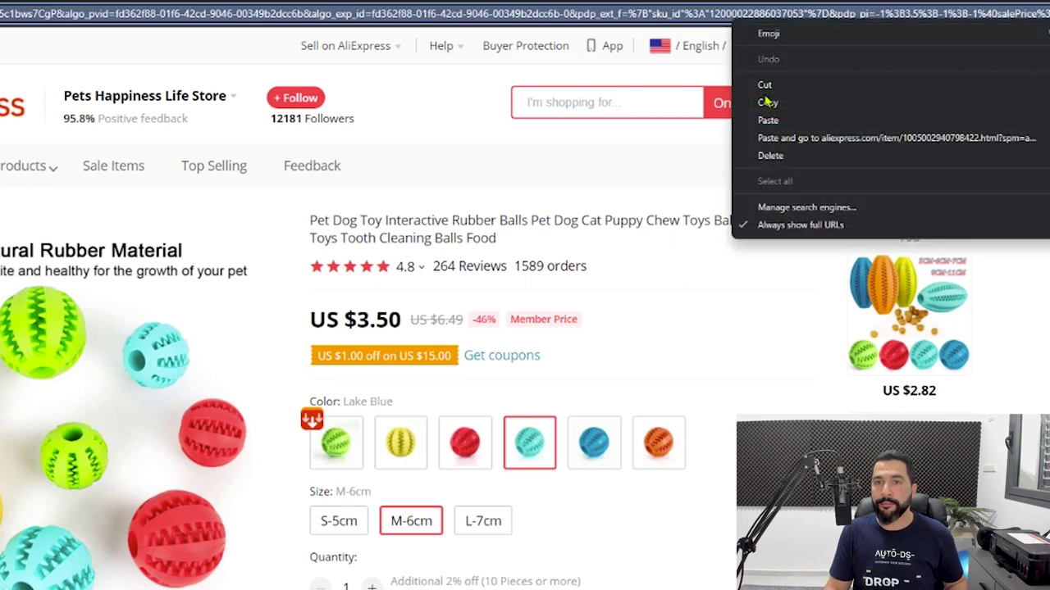
click(767, 103)
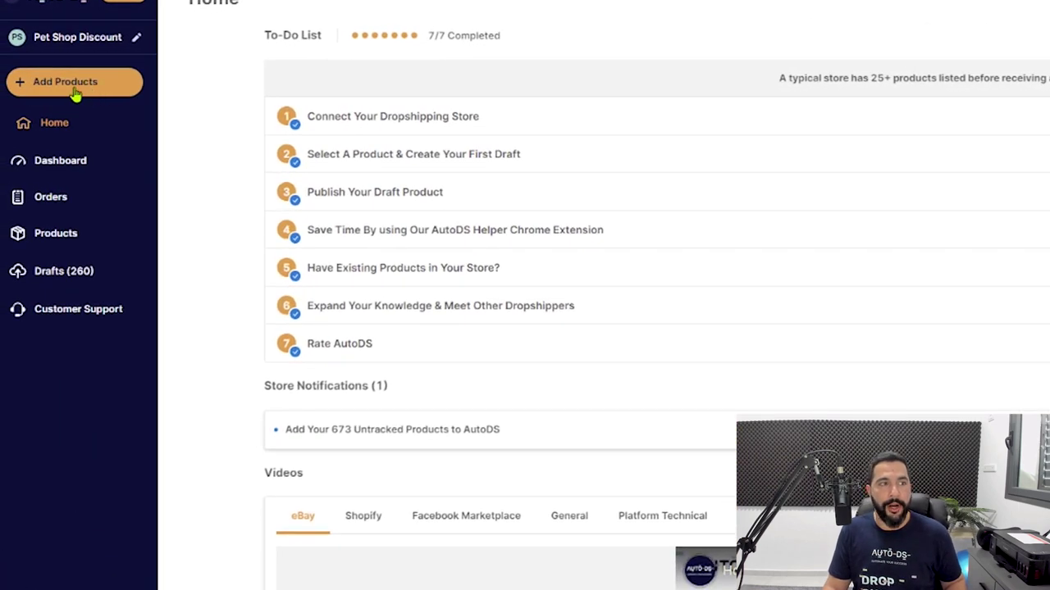
- In AutoDS, start a single product import for the Pet Shop Discount store and enter the copied AliExpress URL as the product source
click(78, 90)
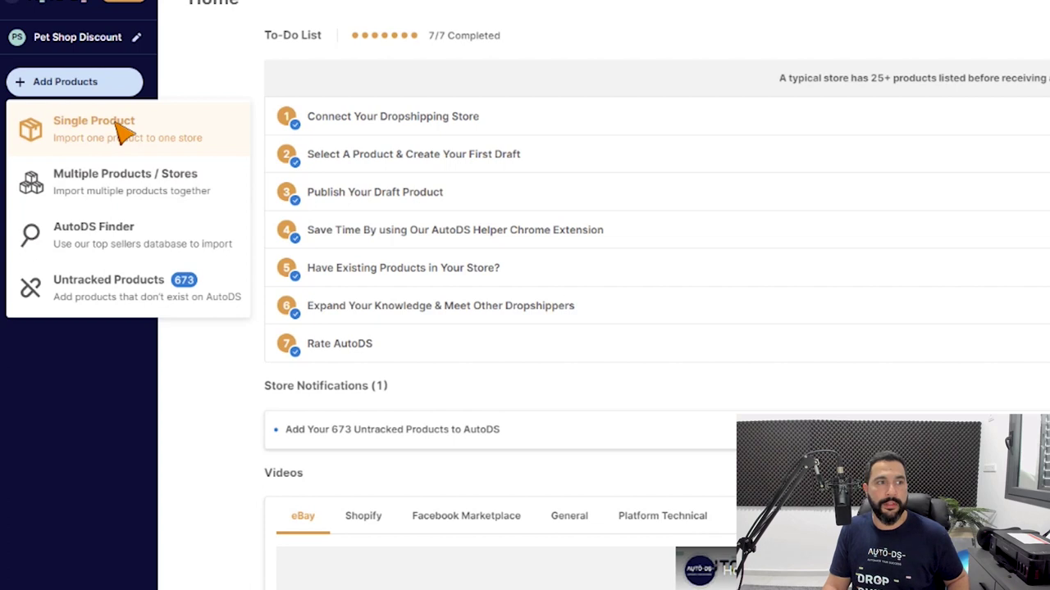
click(121, 140)
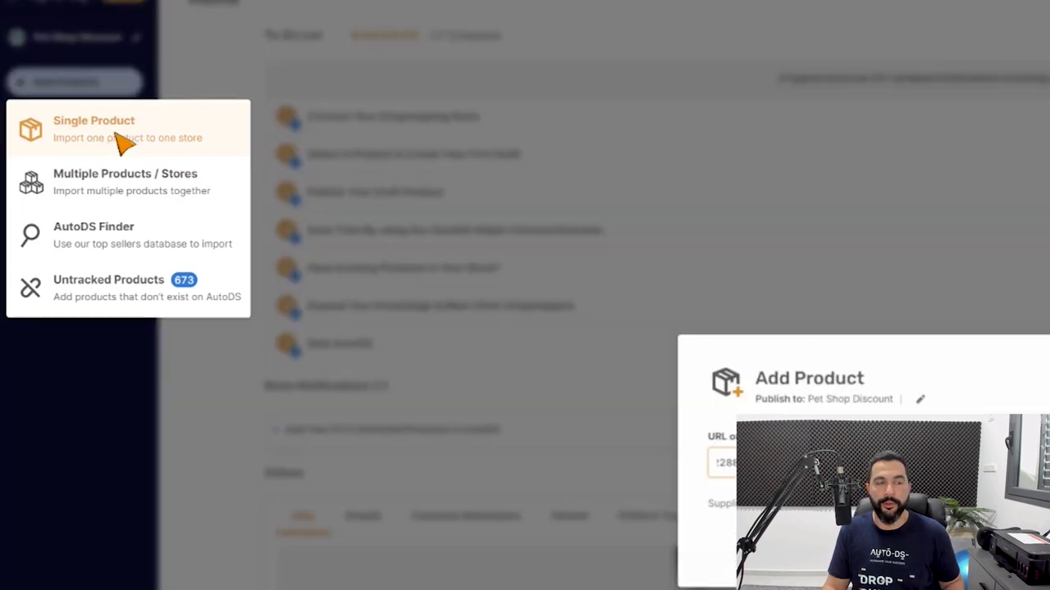
key(ctrl+a)
key(BackSpace)
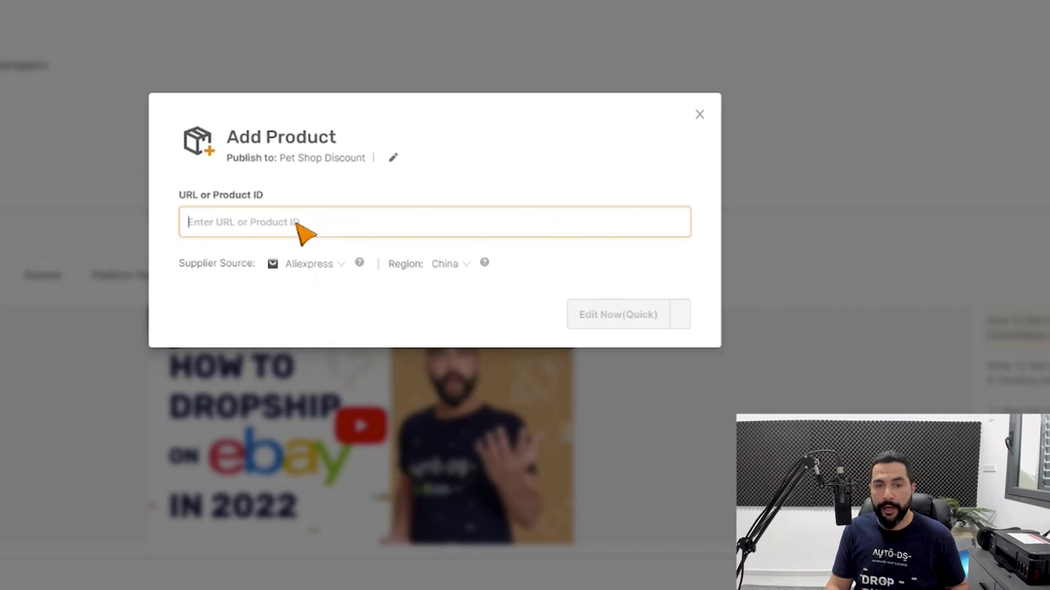
right_click(299, 225)
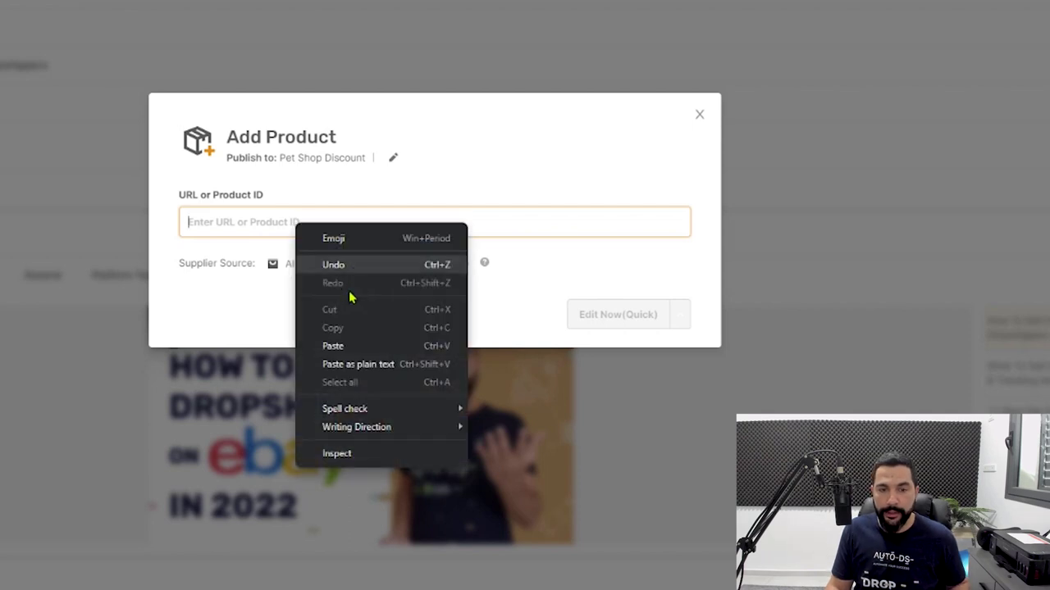
click(332, 346)
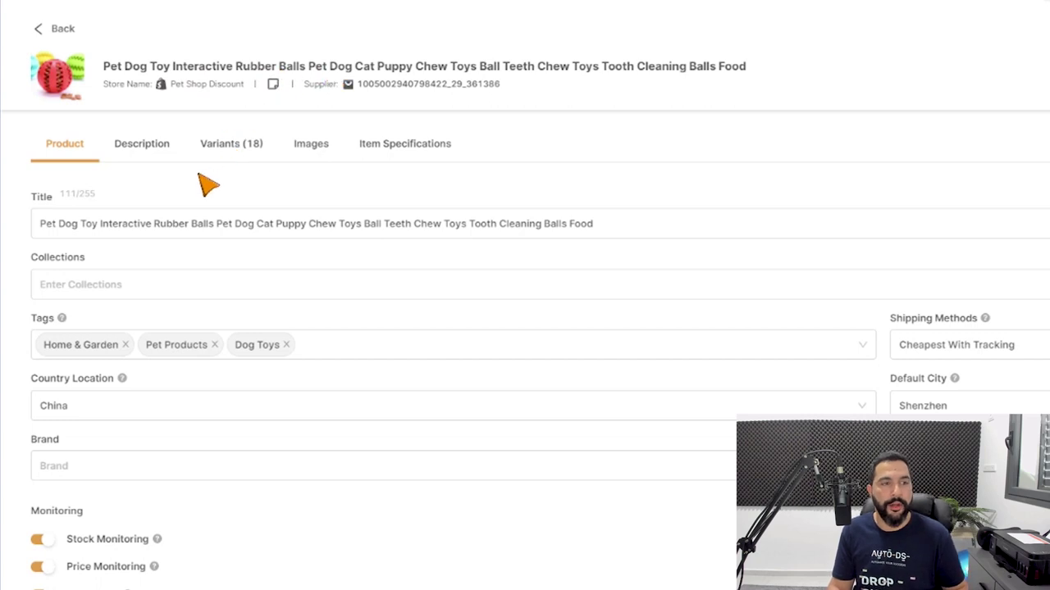
- Check the imported product's title length limit and remove the repeated "Pet Dog" after "Rubber Balls" from the title
click(64, 225)
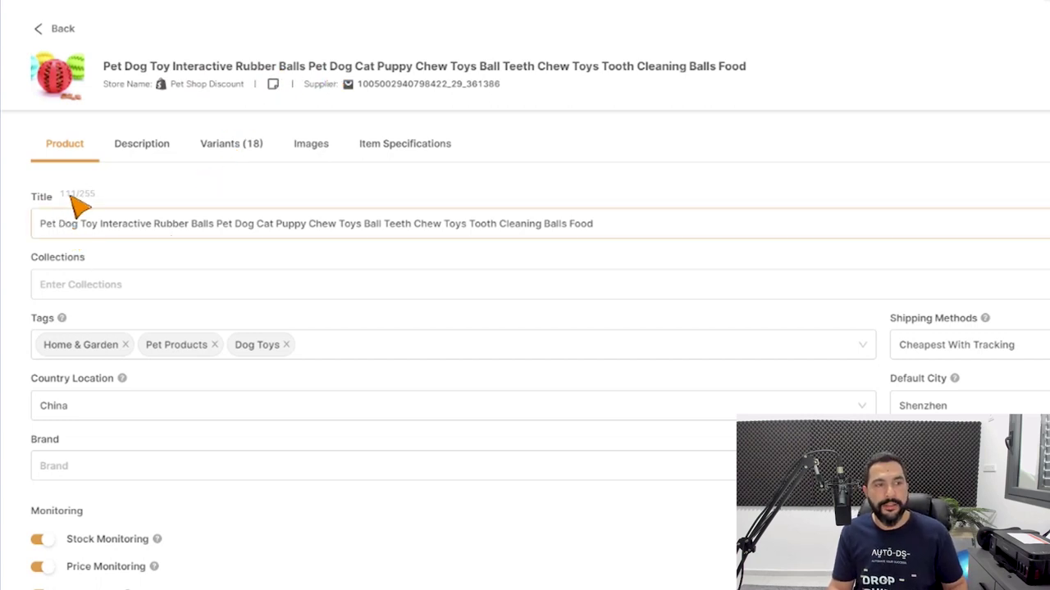
double_click(86, 197)
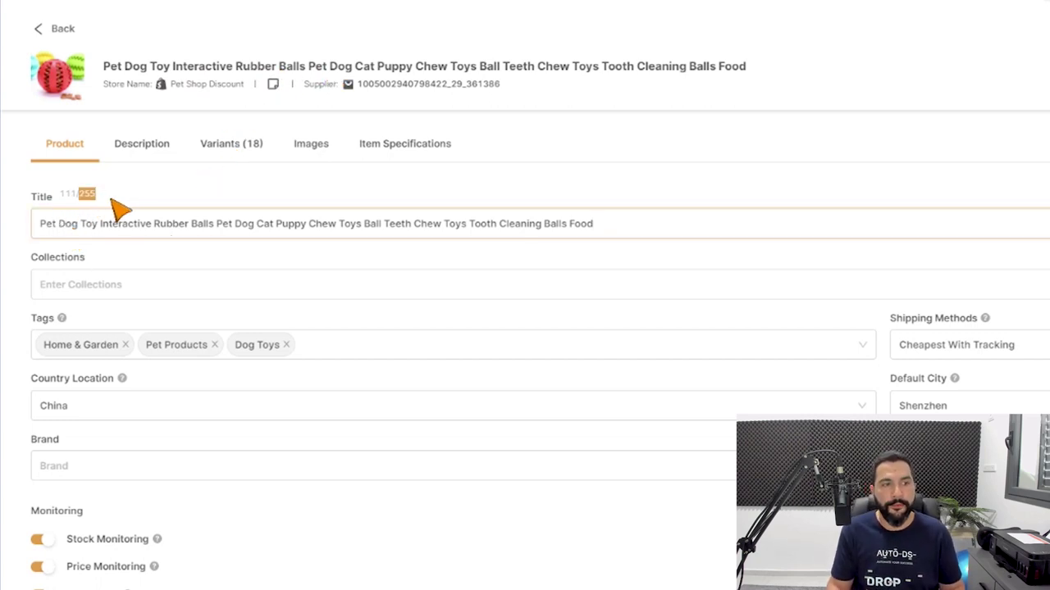
click(100, 233)
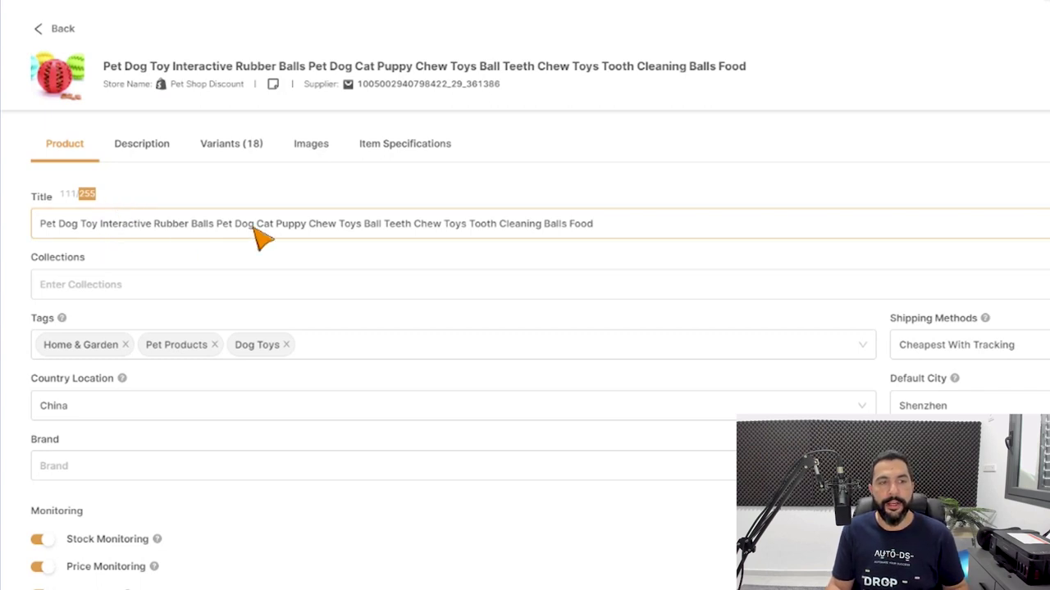
click(75, 227)
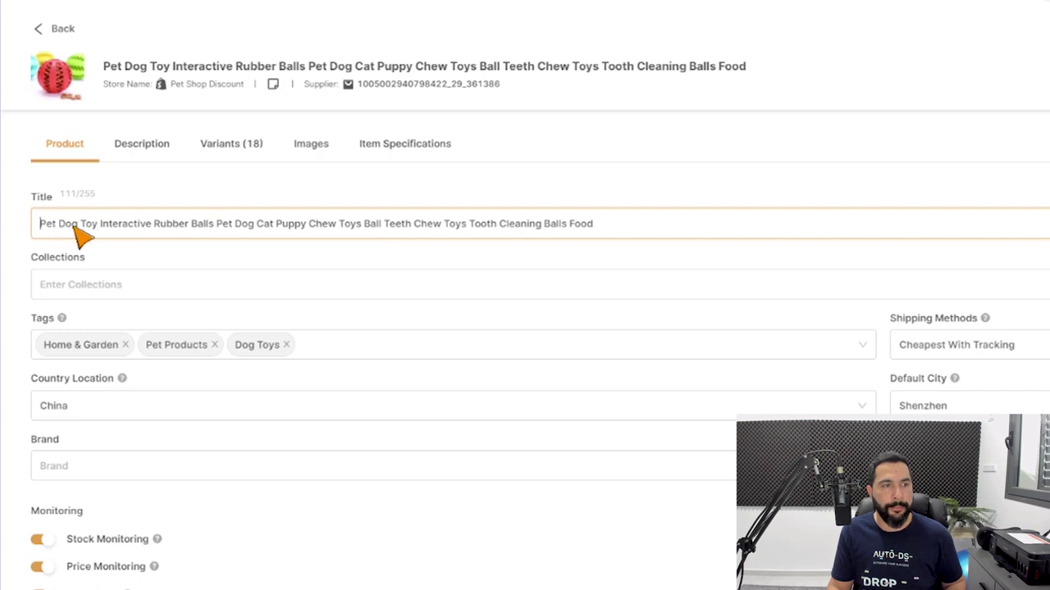
drag(217, 228, 256, 228)
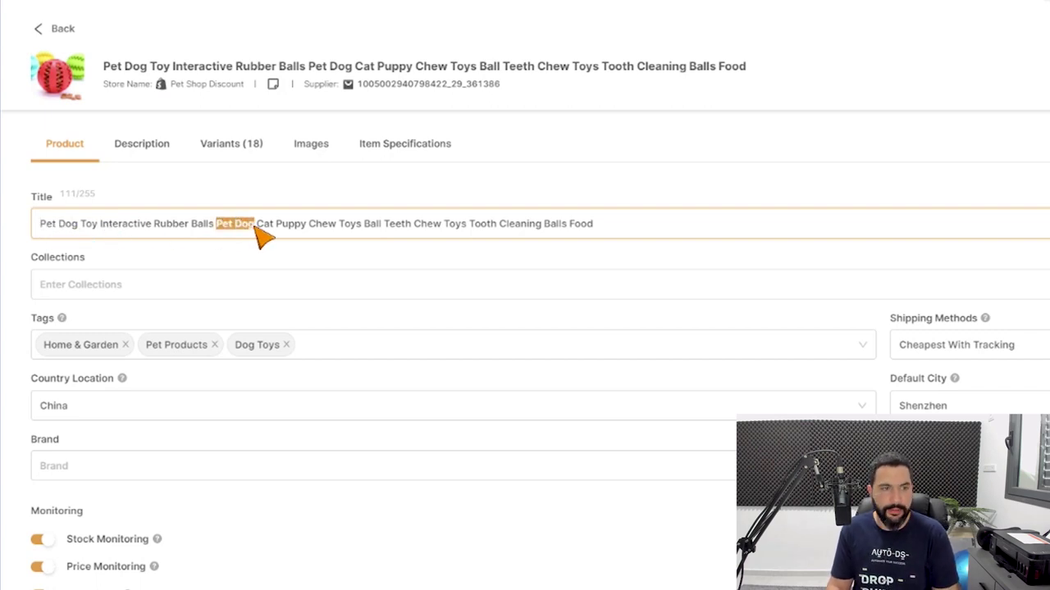
key(BackSpace)
key(BackSpace)
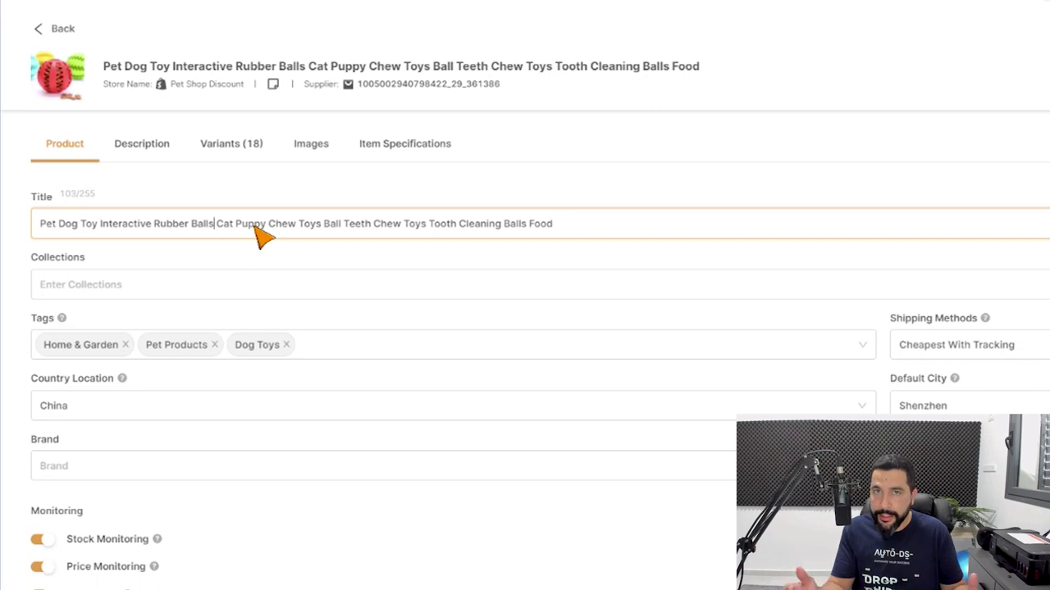
- Assign the imported dog toy to the Pets collection
click(238, 291)
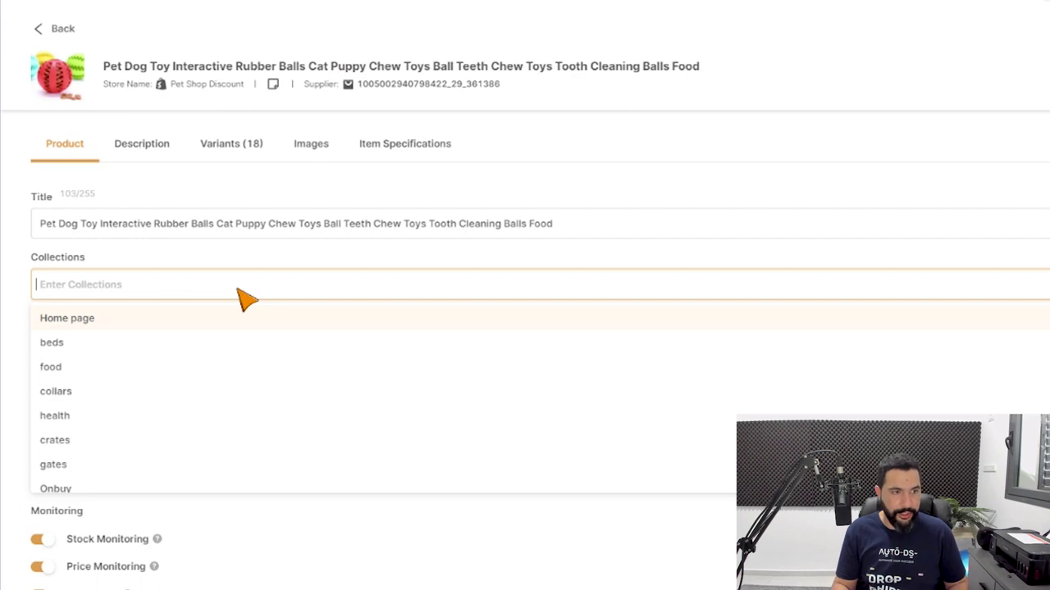
text(Pets)
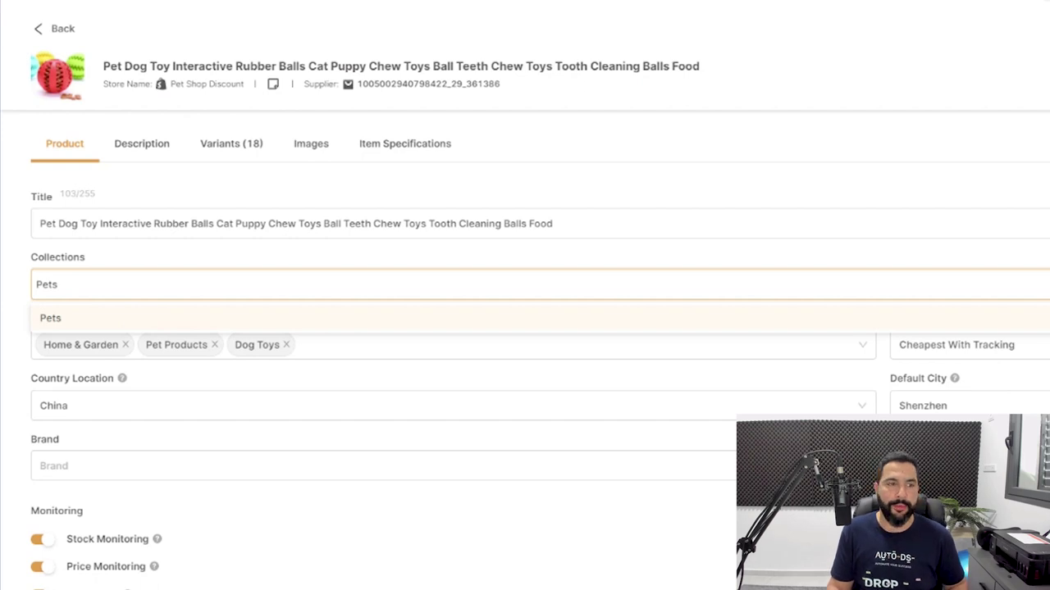
click(456, 322)
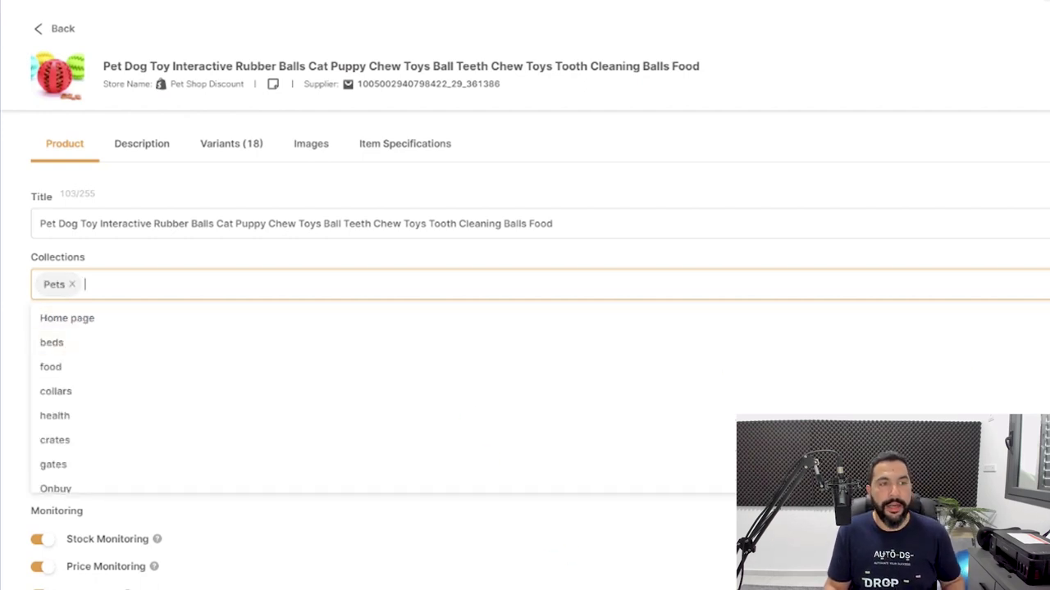
click(169, 300)
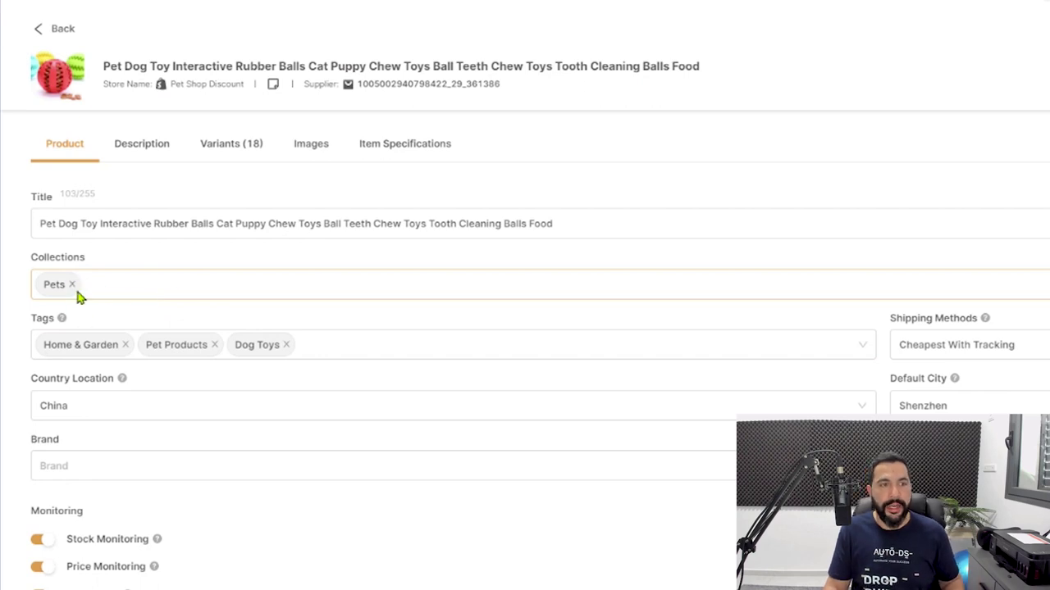
- Review the dog toy's tags, country location, shipping method and default city settings
click(89, 345)
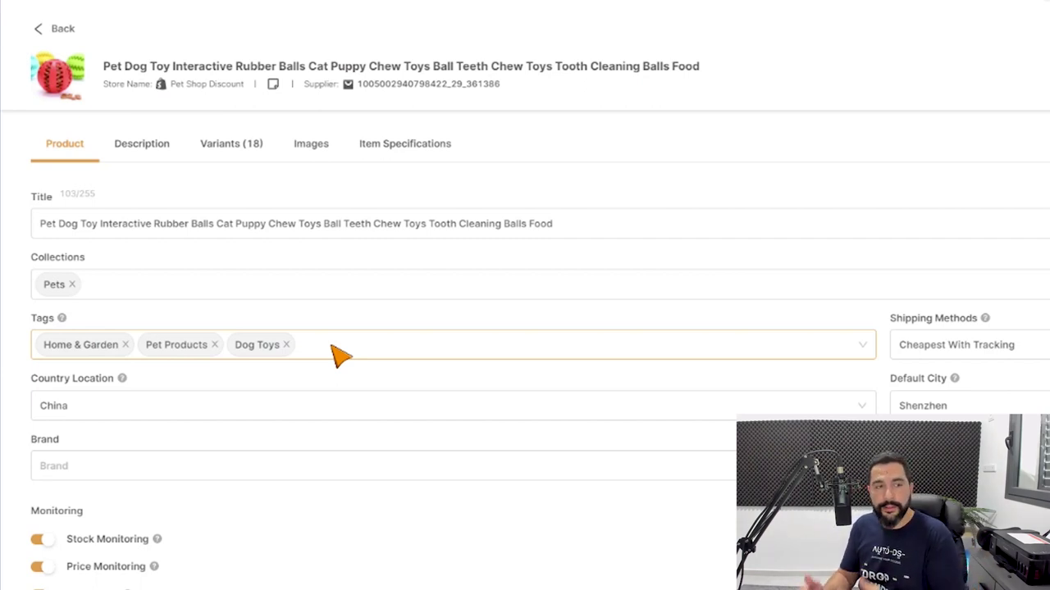
click(168, 408)
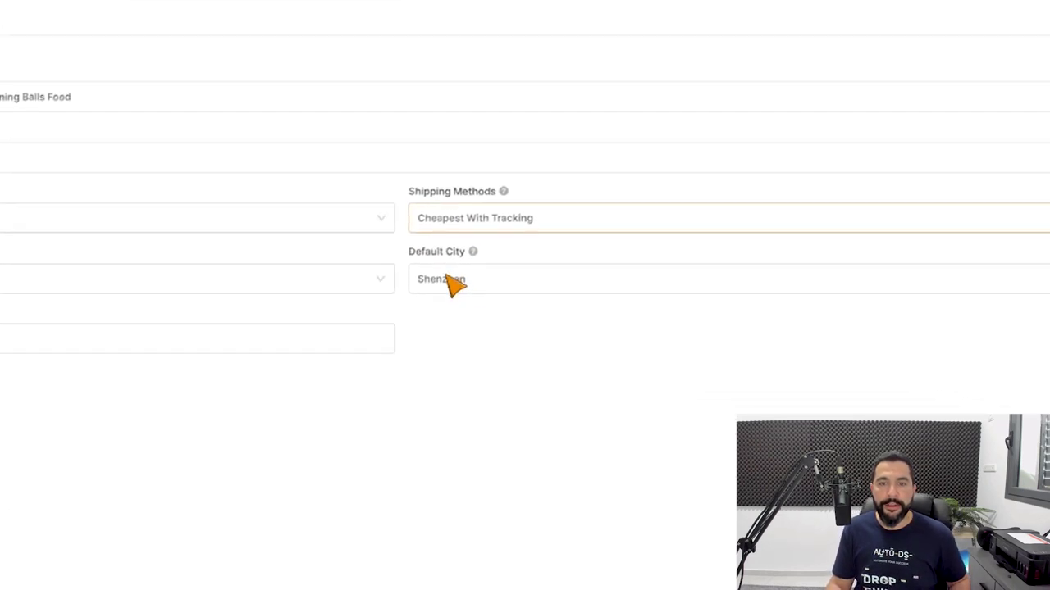
click(939, 410)
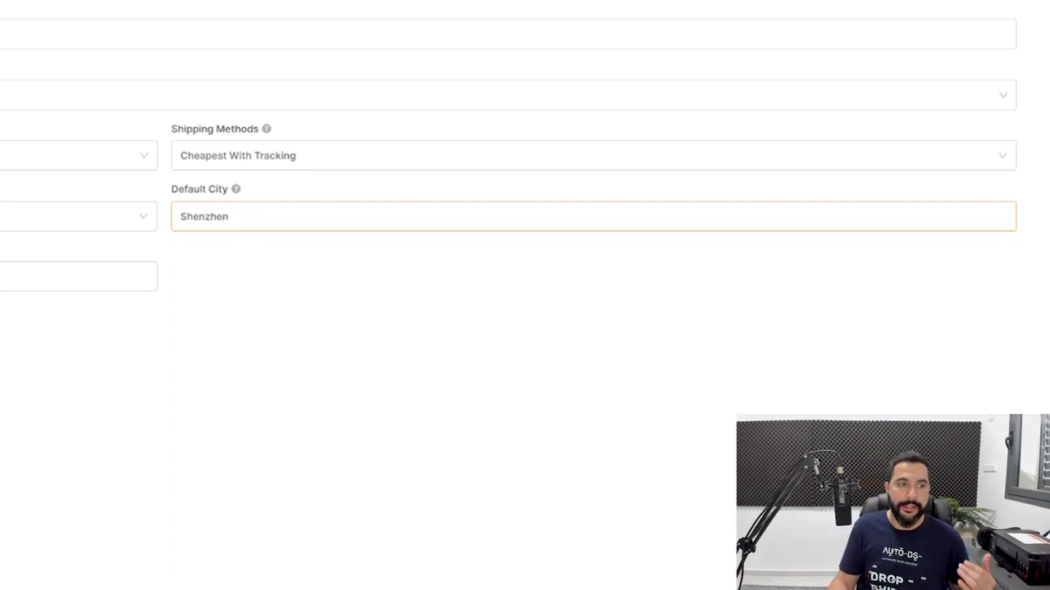
- Open the dog toy's product description for editing
click(13, 217)
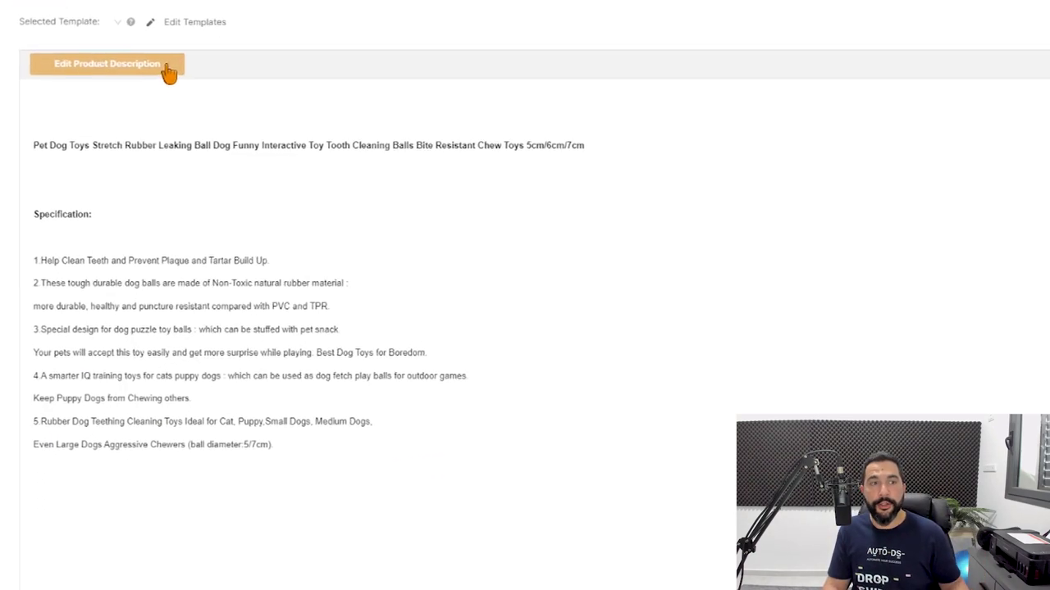
click(127, 59)
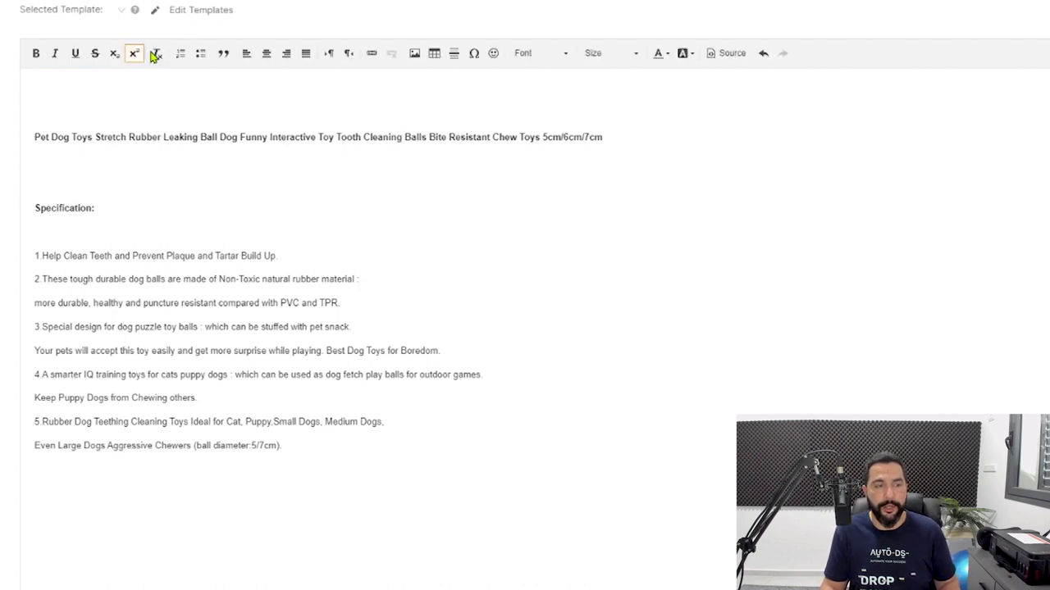